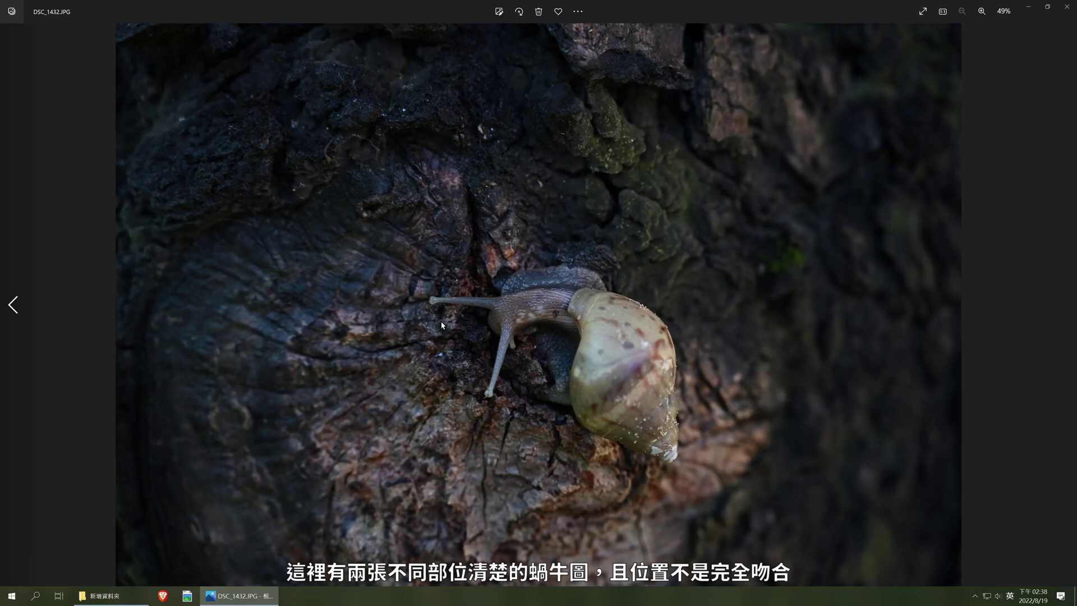
Compare the snail photos DSC_1431.JPG and DSC_1432.JPG, and close the image viewer.
key("Left")
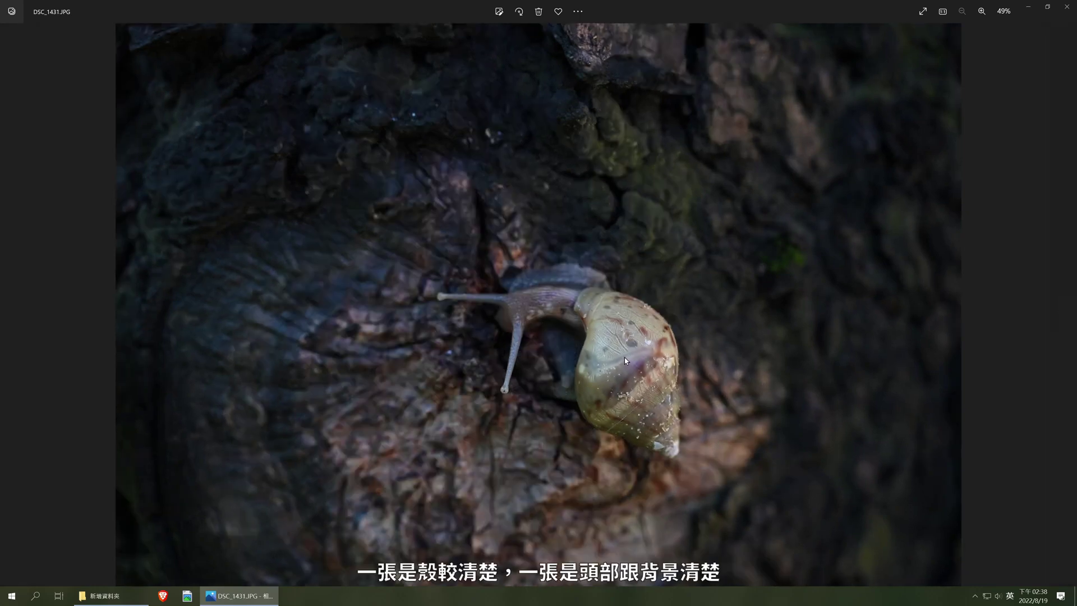
key("Right")
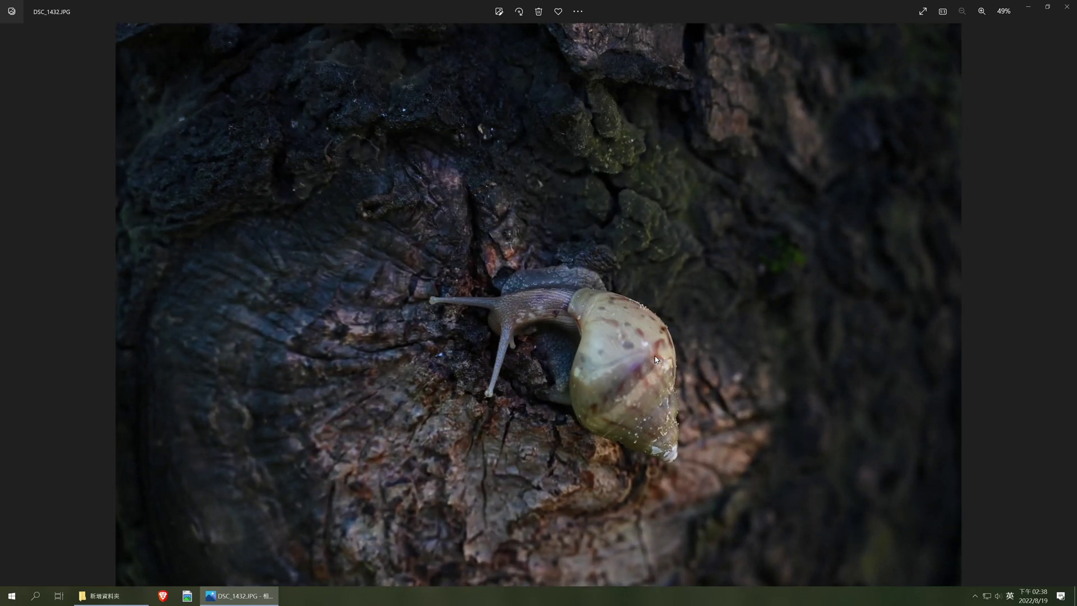
left_click(1068, 7)
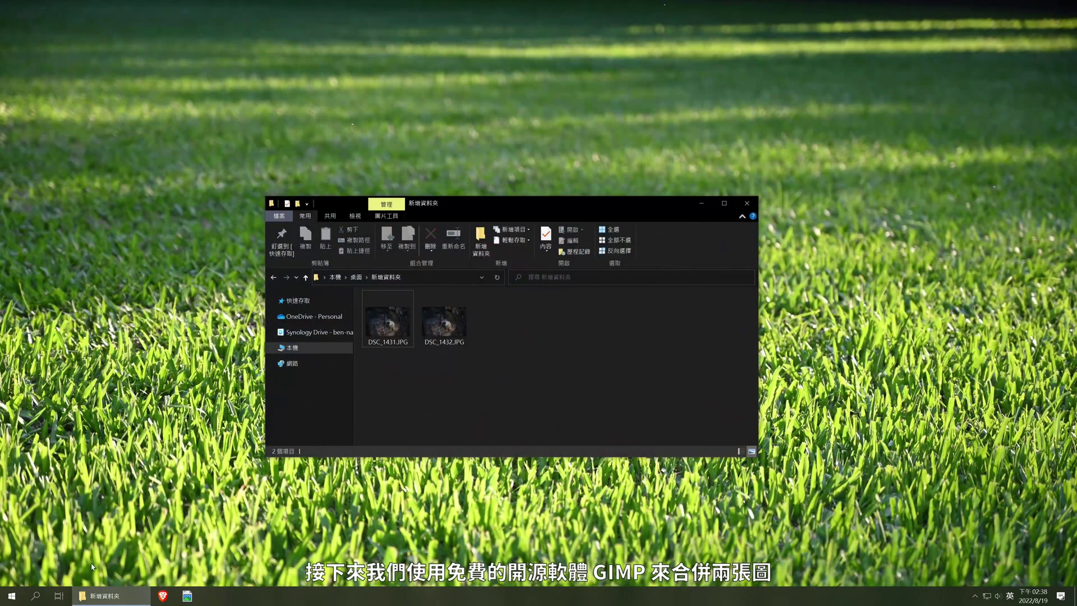
Start GIMP and open DSC_1432.JPG and DSC_1431.JPG together as layers of one image.
left_click(11, 596)
left_click(349, 481)
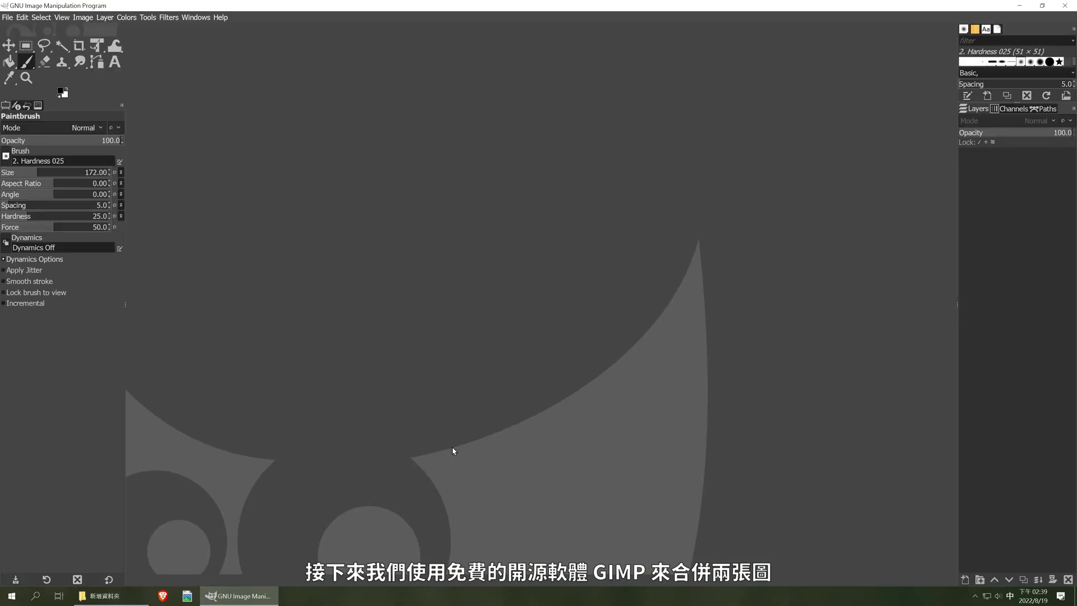
left_click(8, 18)
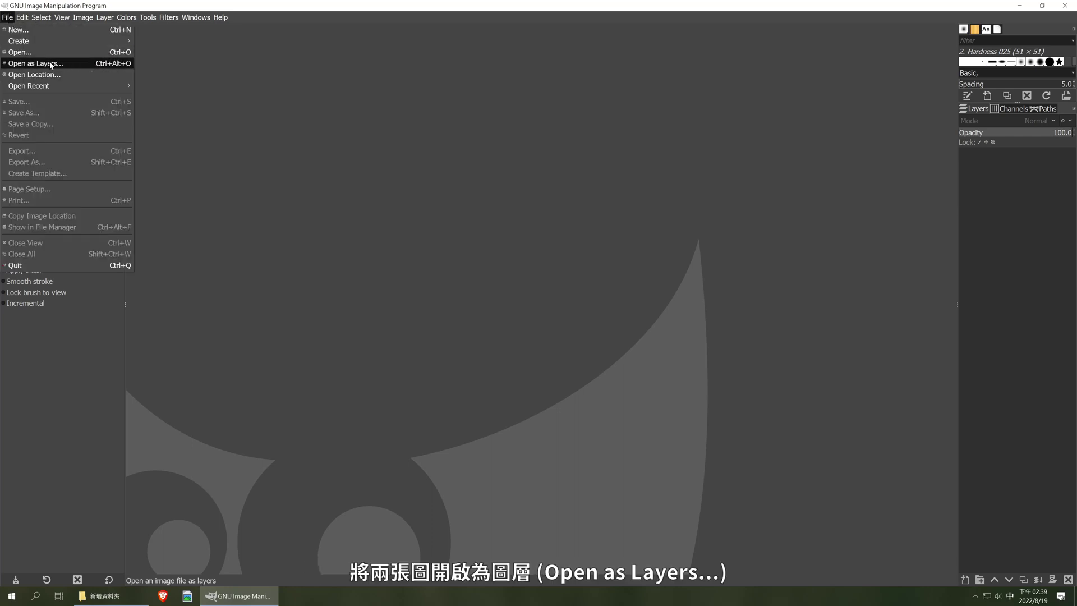
left_click(69, 68)
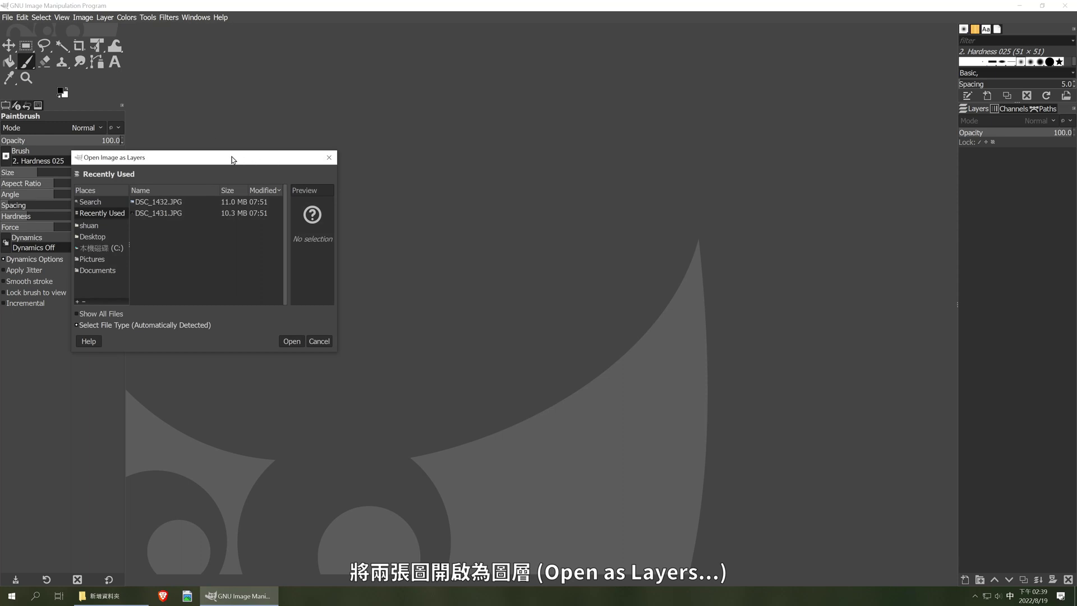
left_click_drag(232, 159, 394, 155)
left_click(336, 198)
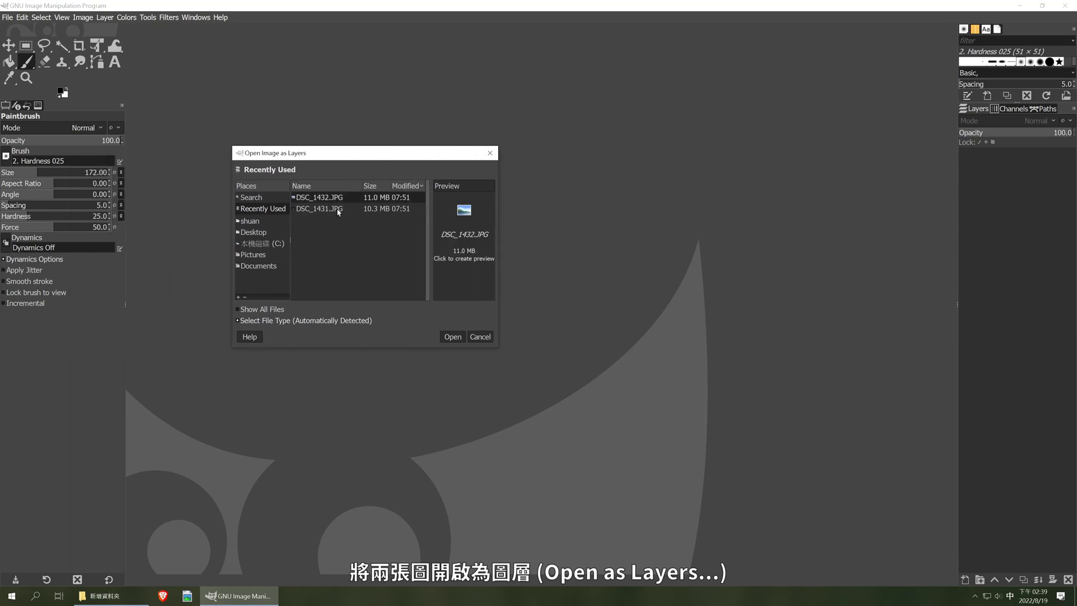
left_click(338, 210, "shift")
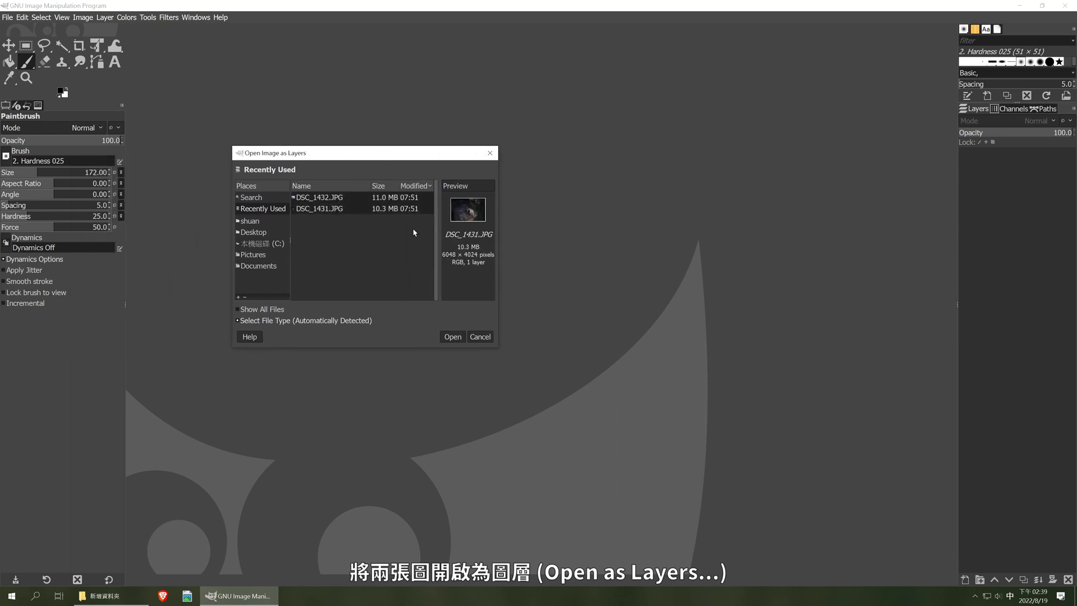
left_click(453, 337)
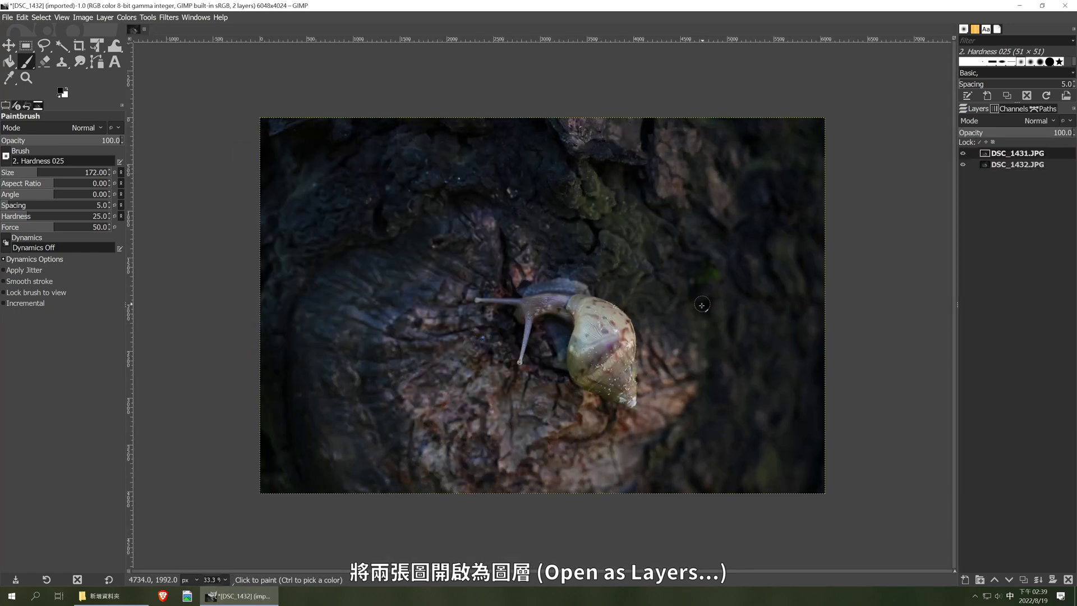
Compare the two layers, place DSC_1431.JPG below DSC_1432.JPG, and set the DSC_1431.JPG layer's blend mode to Difference.
left_click(963, 154)
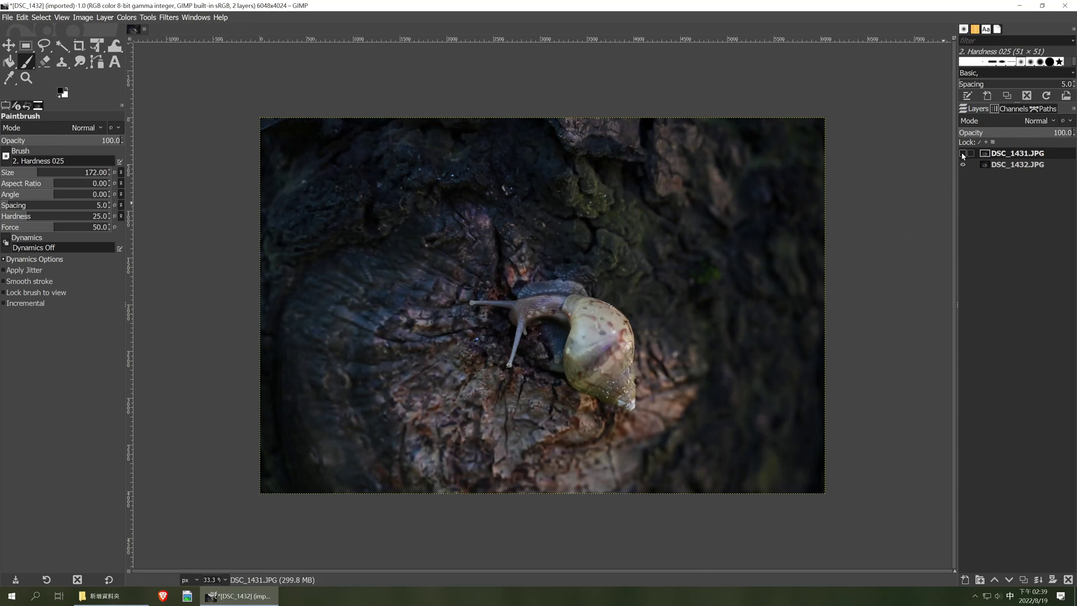
left_click(963, 154)
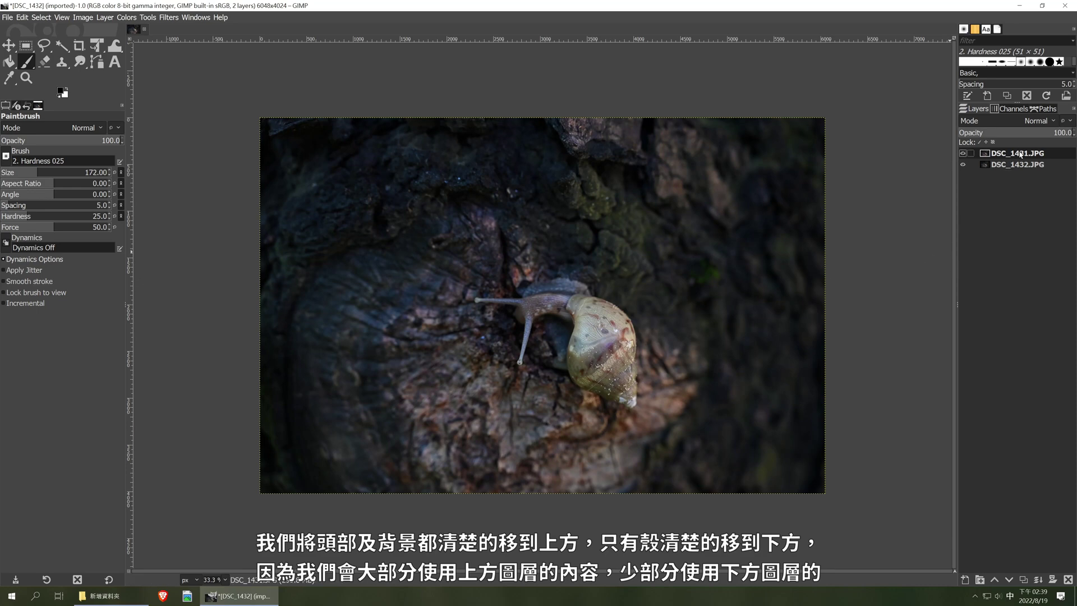
left_click_drag(1020, 155, 1001, 182)
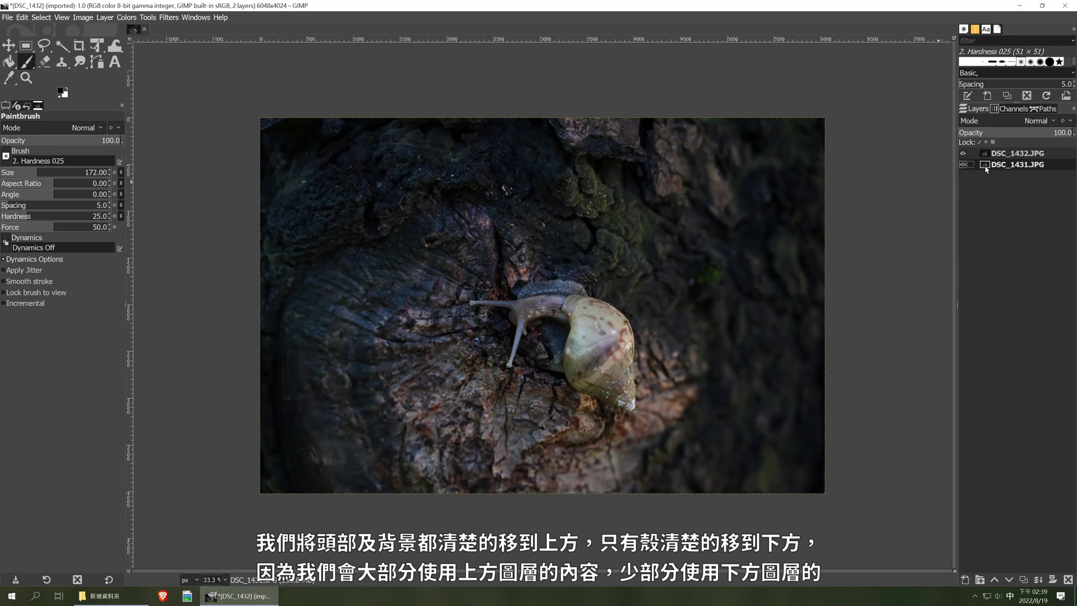
left_click(1038, 121)
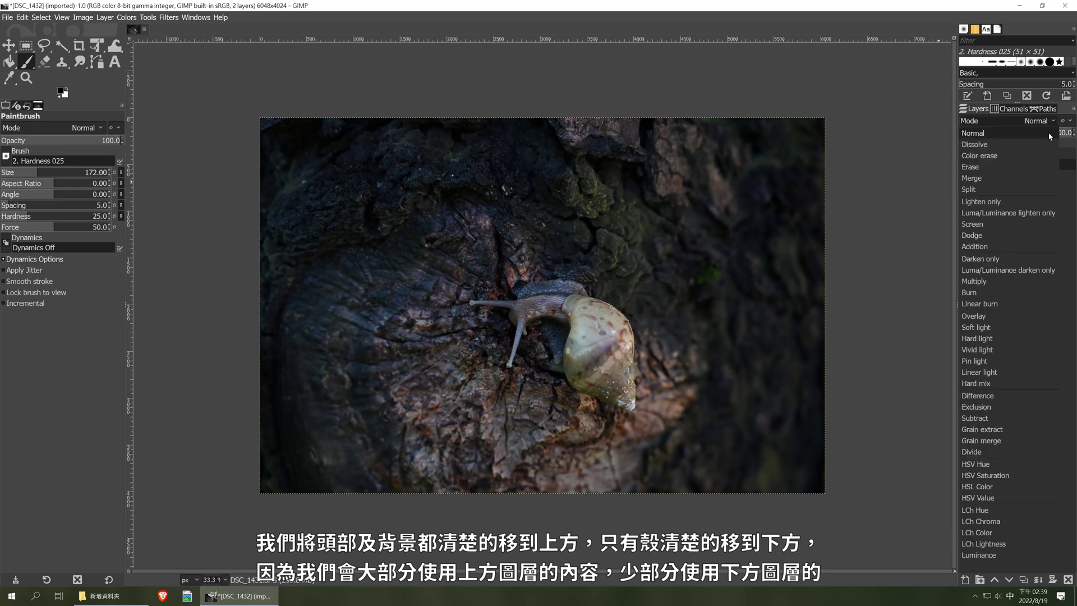
left_click(990, 397)
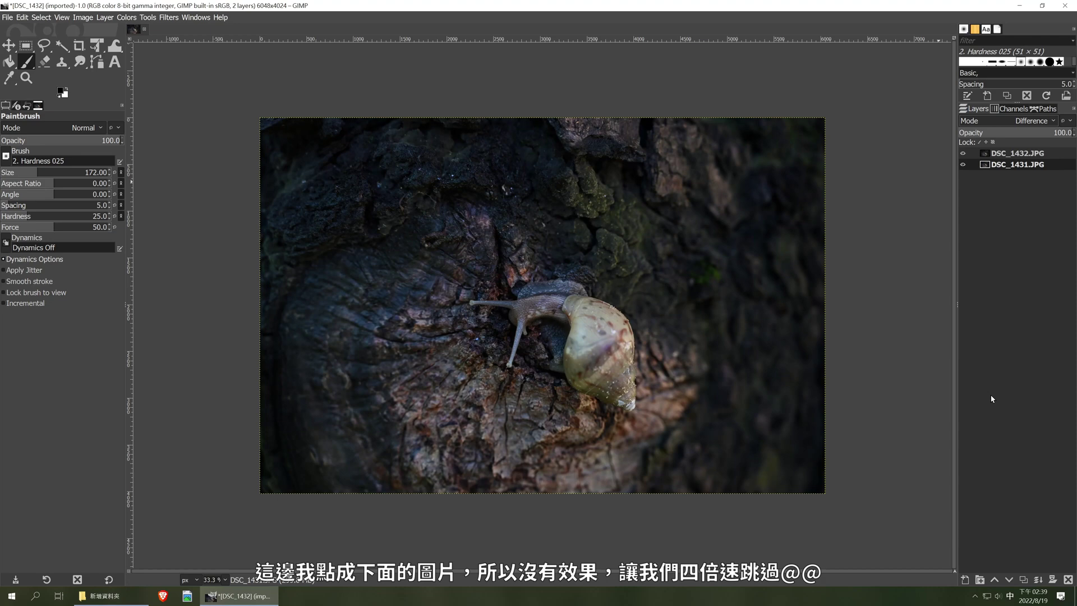
Activate the Move tool and set the blend mode of the upper layer DSC_1432.JPG to Difference.
key("m")
left_click(1016, 153)
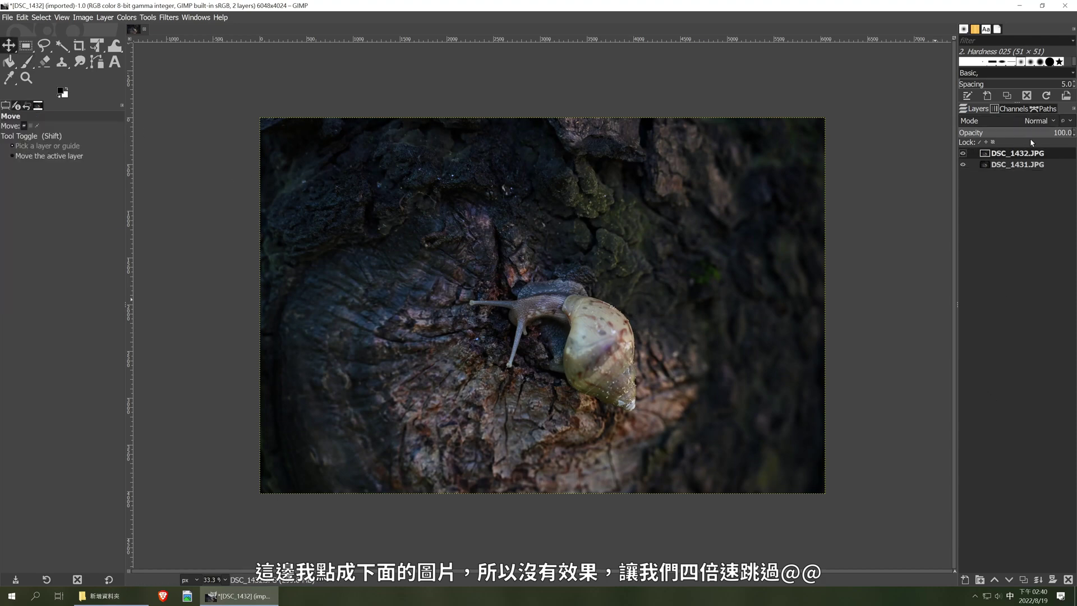
left_click(1038, 121)
left_click(1038, 120)
left_click(1038, 121)
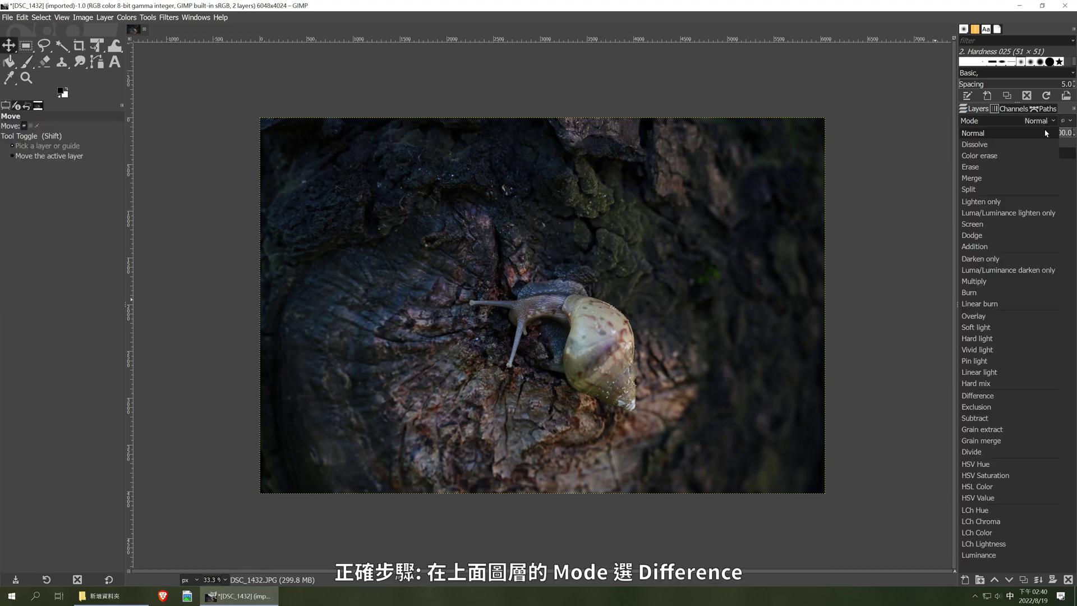
left_click(990, 397)
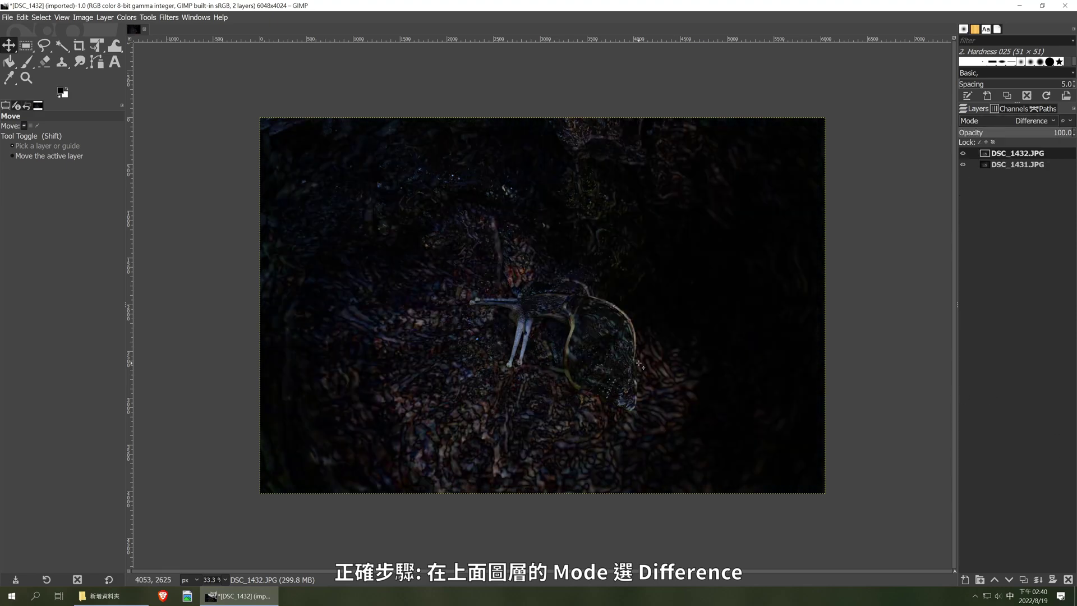
Shift the DSC_1432.JPG layer slightly to align its snail shell with the layer below, and restore its blend mode to Normal.
scroll(622, 366, "up", 3)
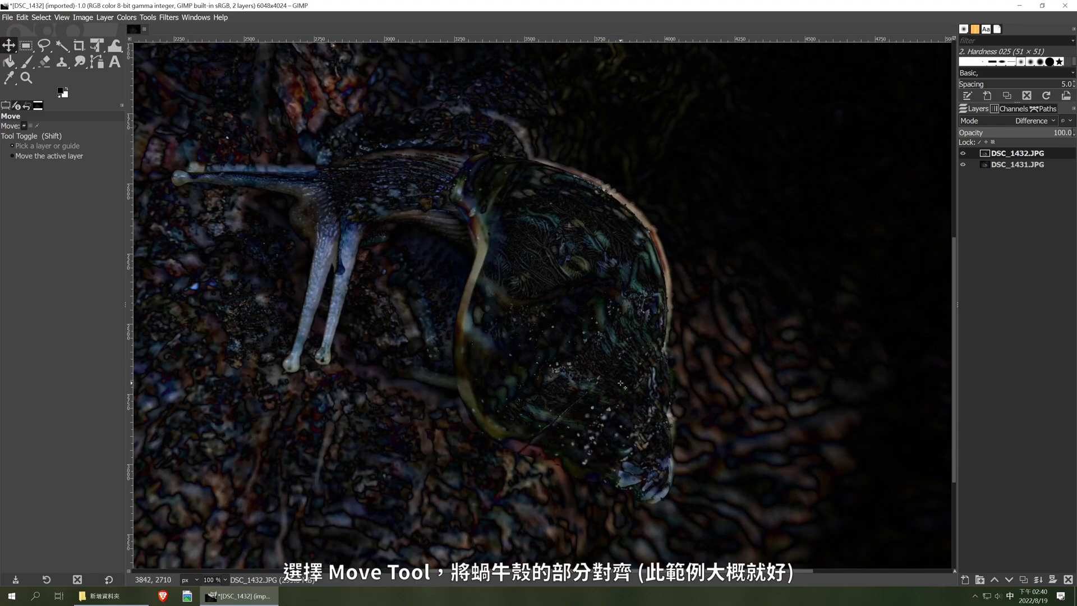
left_click_drag(604, 377, 577, 350)
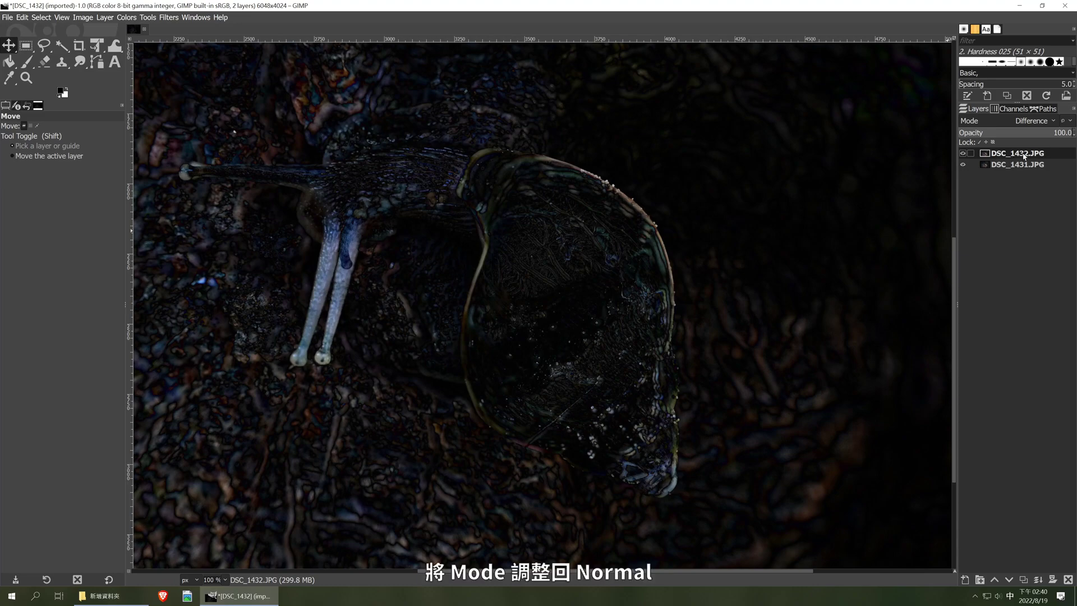
left_click(1038, 121)
left_click(1004, 134)
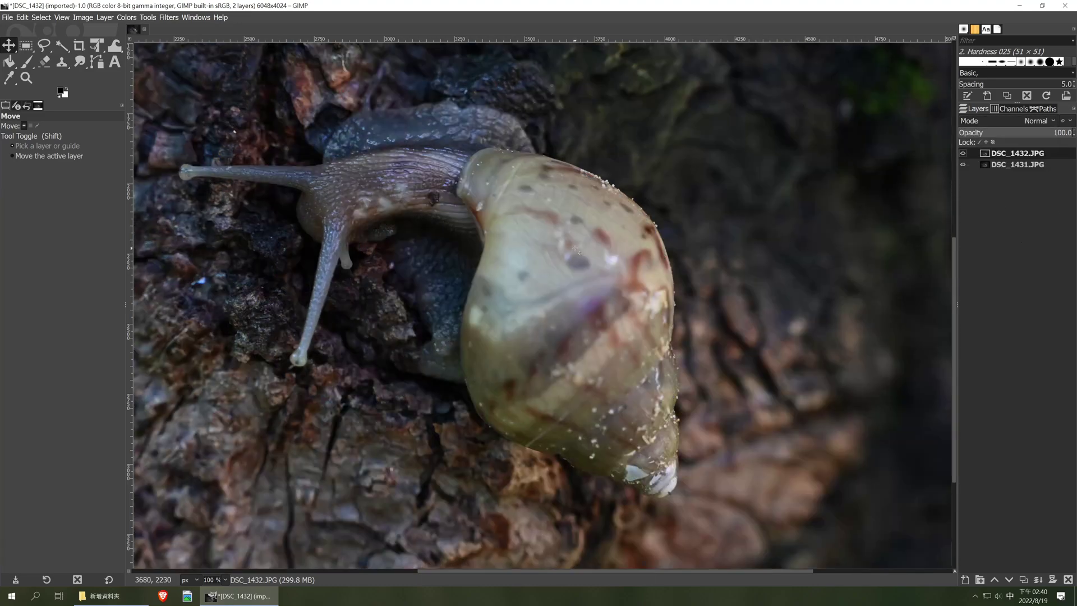
Add a layer mask initialized to White (full opacity) to the upper layer DSC_1432.JPG.
scroll(578, 251, "down", 2)
scroll(596, 258, "up", 1)
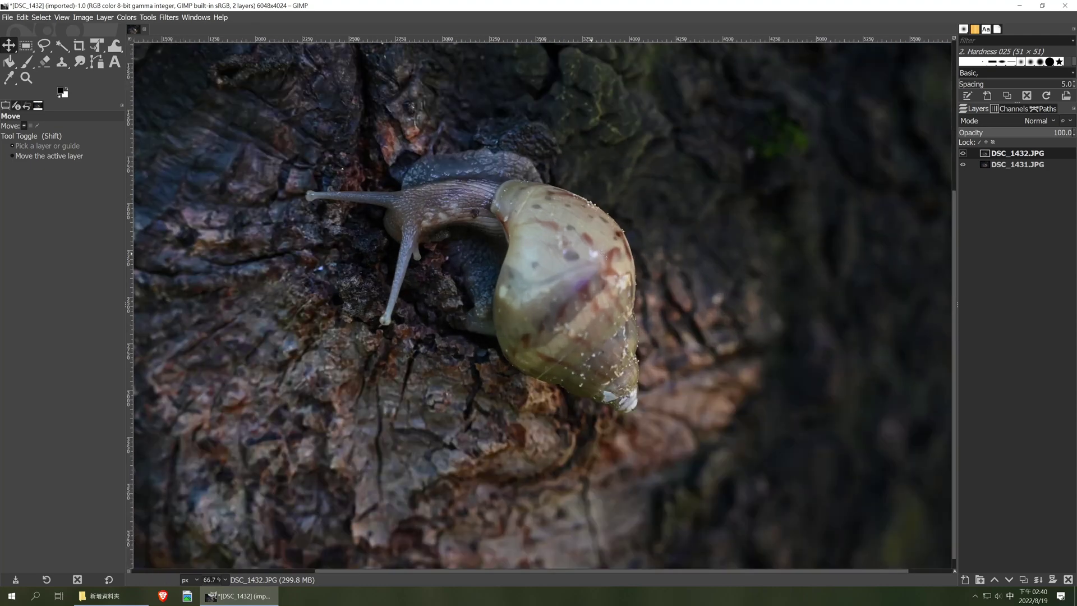
right_click(997, 156)
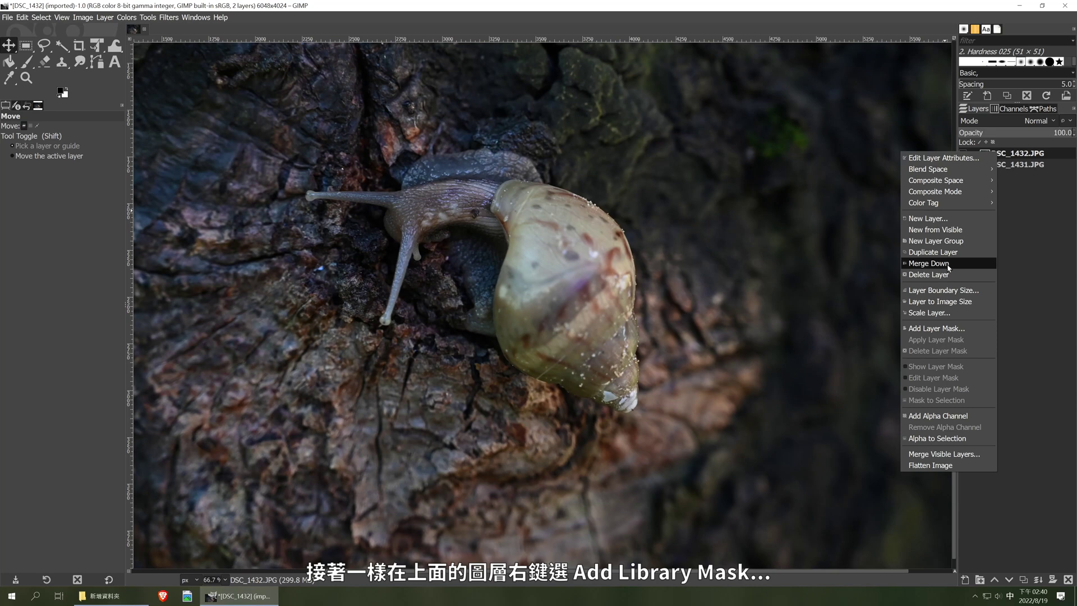
left_click(965, 331)
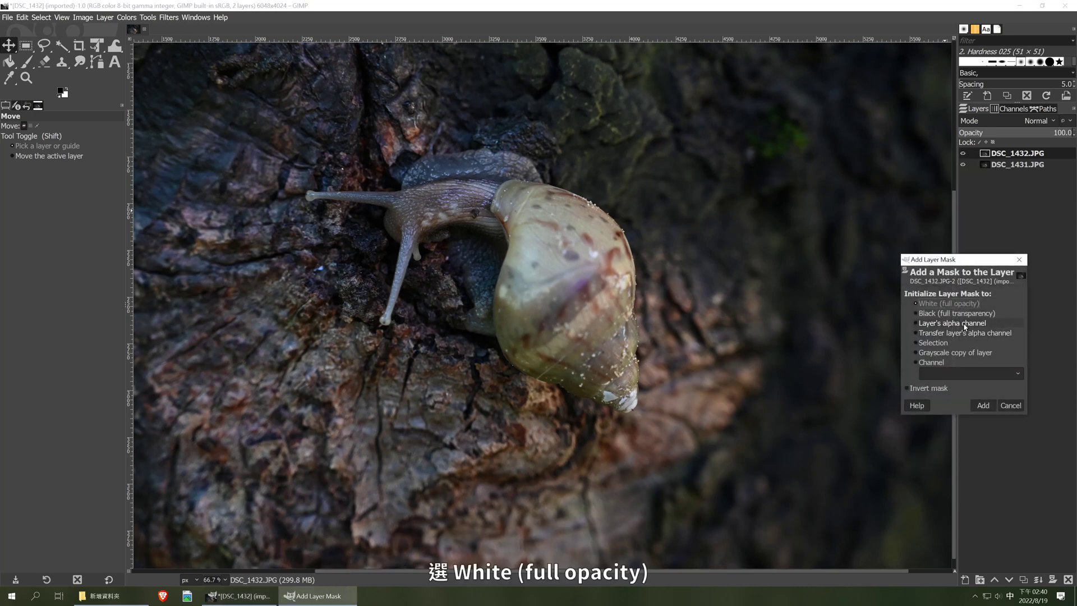
left_click(946, 306)
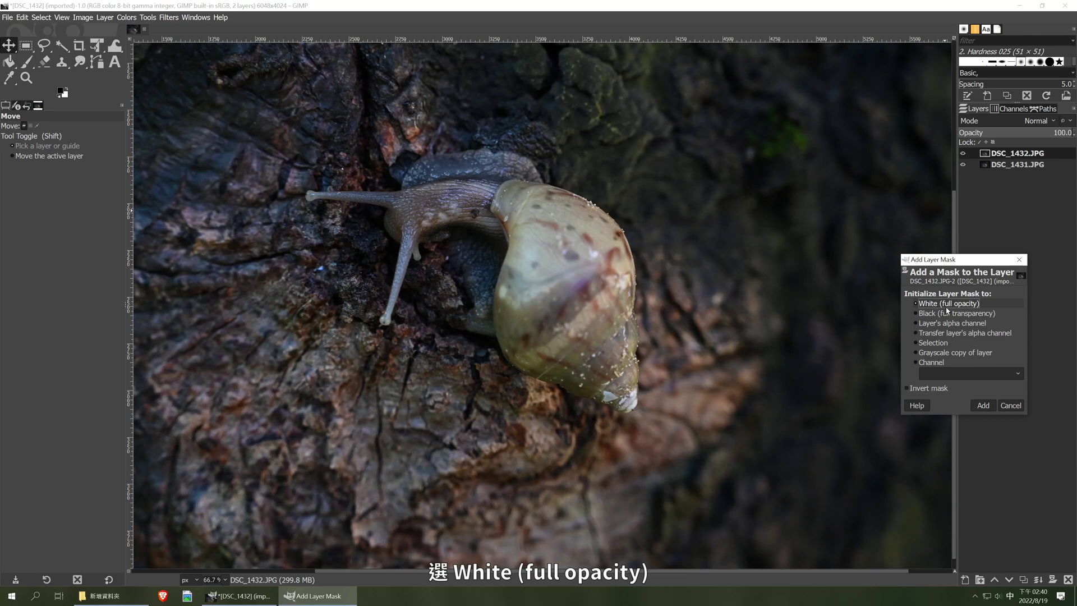
left_click(983, 405)
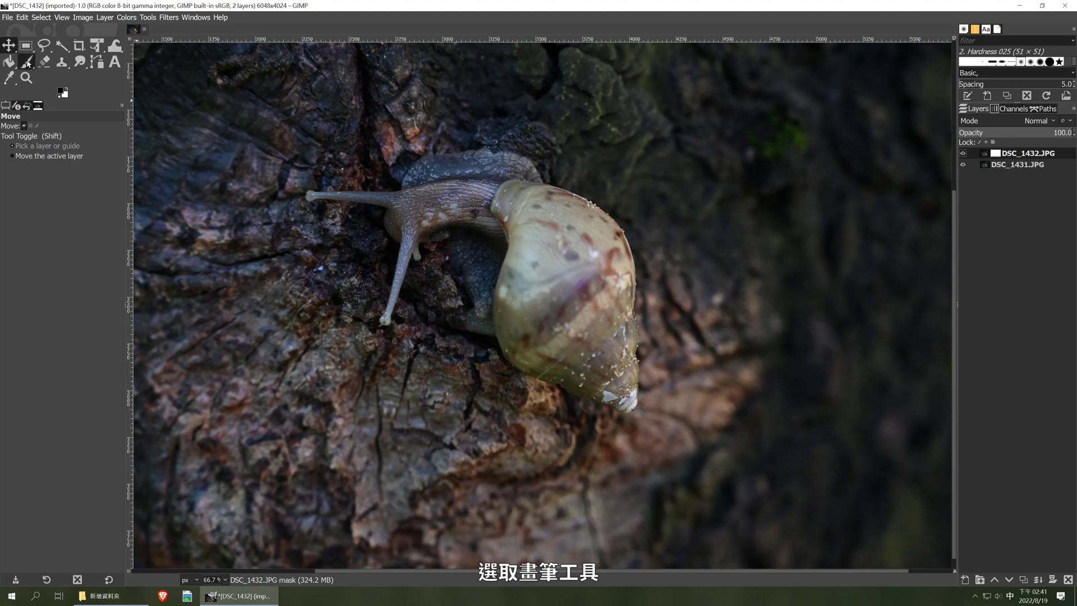
Paint black over the snail shell on the DSC_1432.JPG mask, using the Paintbrush with the soft 2. Hardness 025 brush at size 172.
left_click(26, 62)
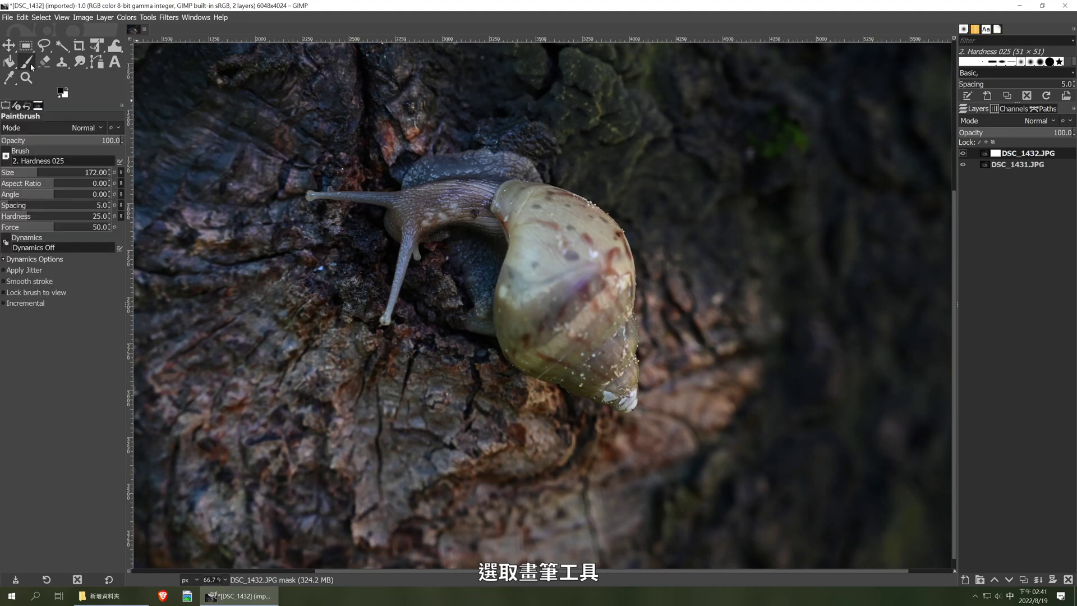
left_click(6, 156)
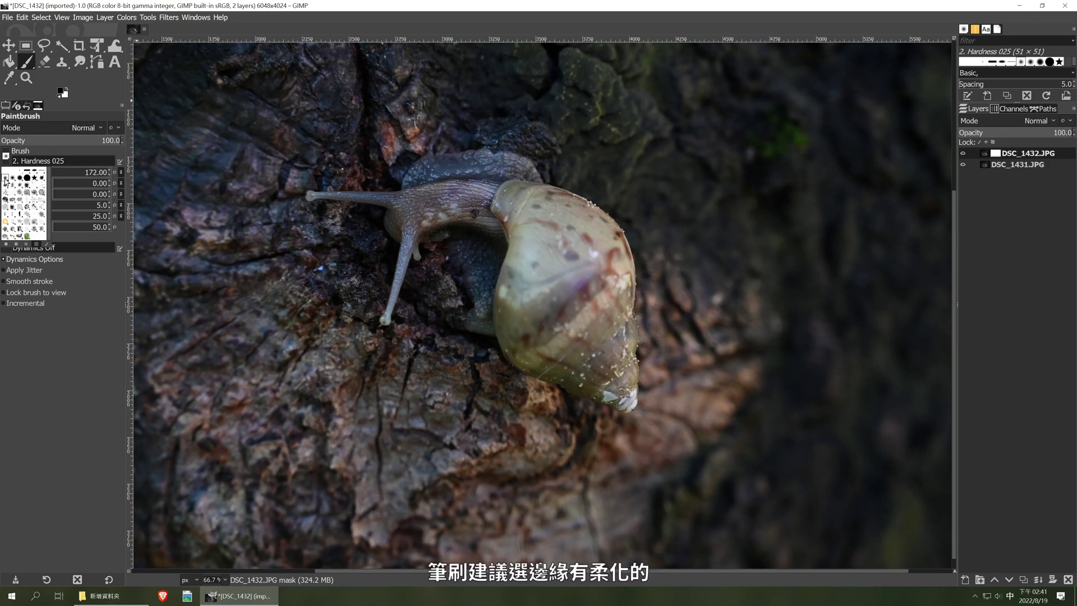
left_click(99, 287)
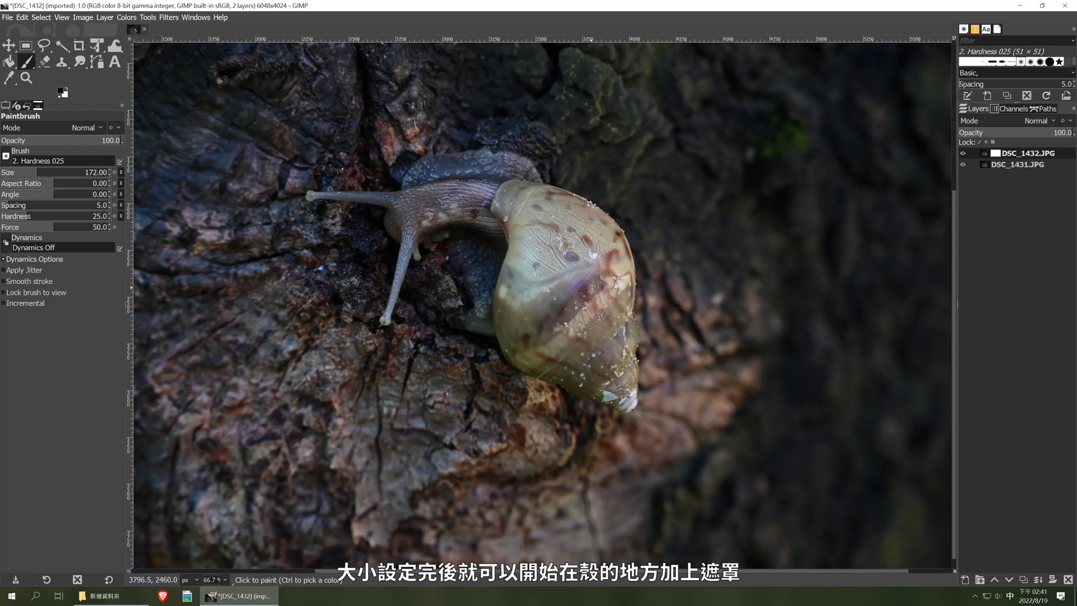
left_click_drag(538, 327, 569, 280)
left_click_drag(547, 323, 581, 329)
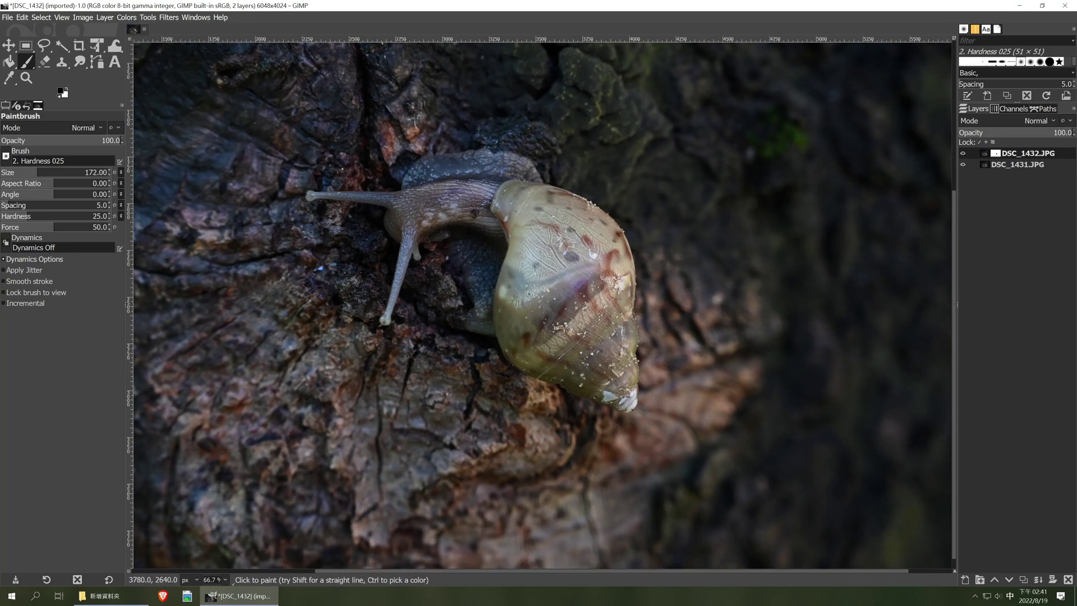
Check the masked shell closely along its edges and erase a spot on the DSC_1432.JPG mask beside the shell's tip with the Eraser.
scroll(622, 270, "up", 4)
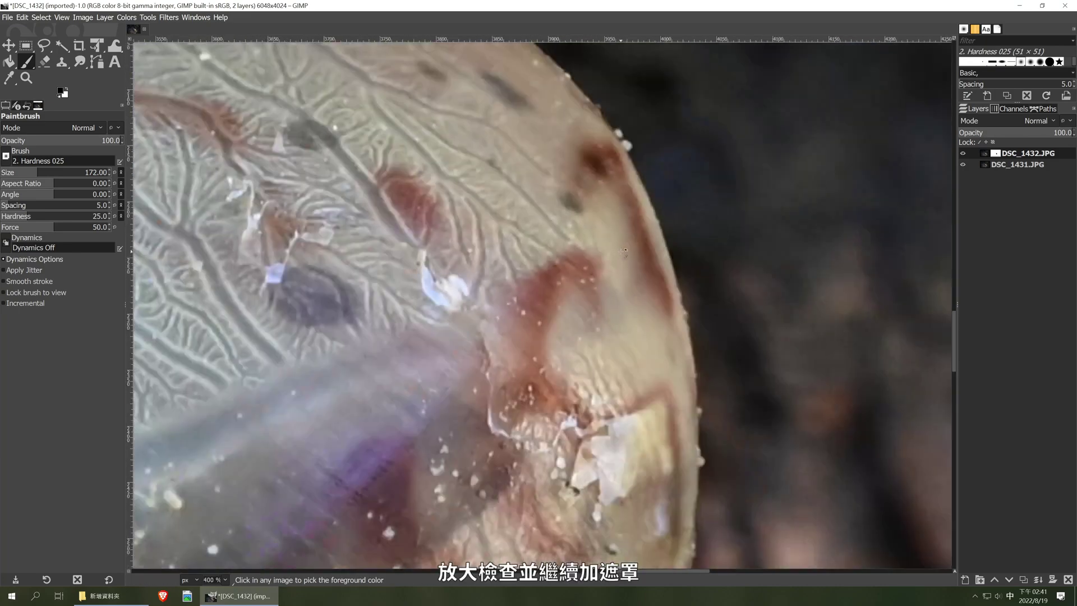
scroll(595, 269, "down", 1)
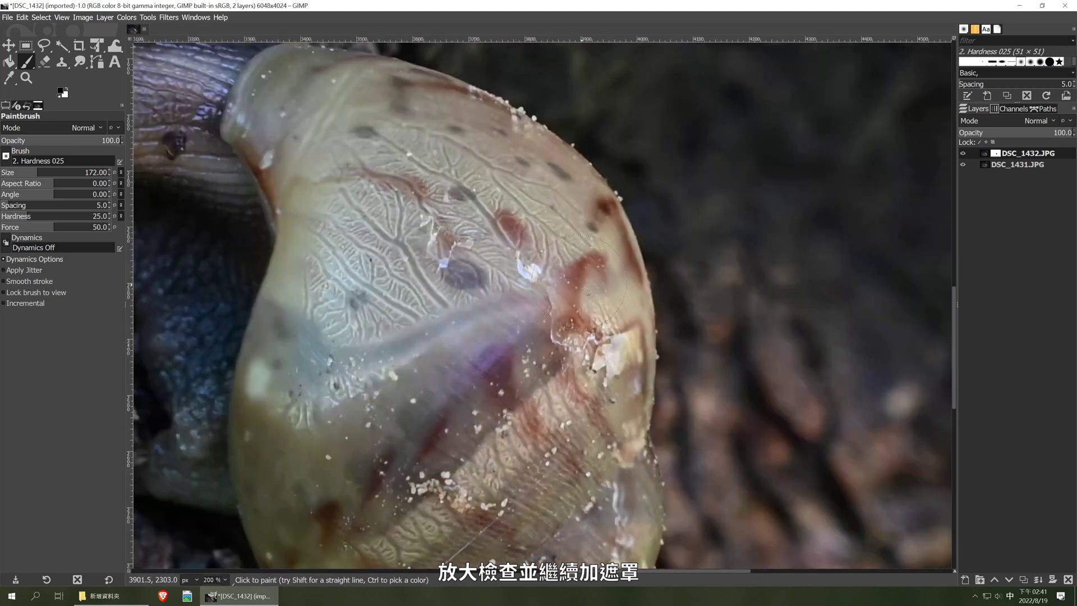
scroll(491, 289, "up", 3)
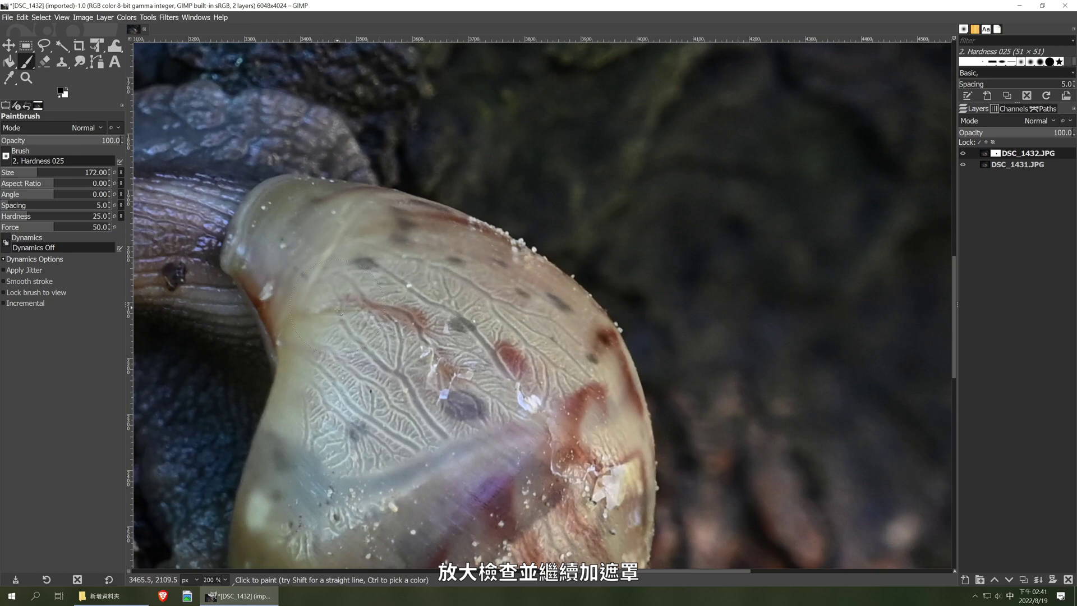
scroll(381, 398, "down", 6)
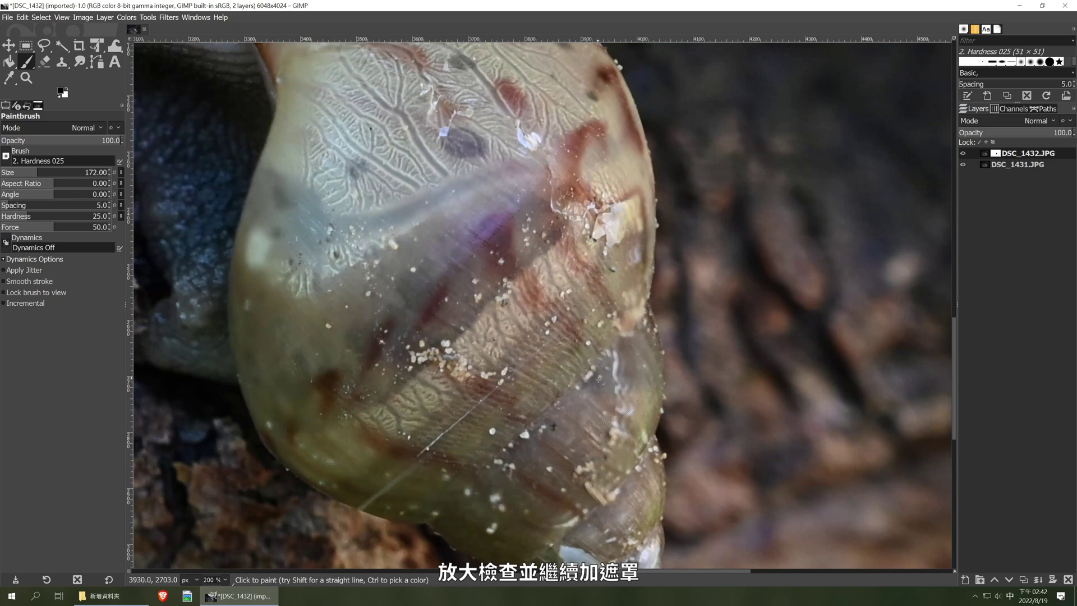
scroll(564, 357, "down", 3)
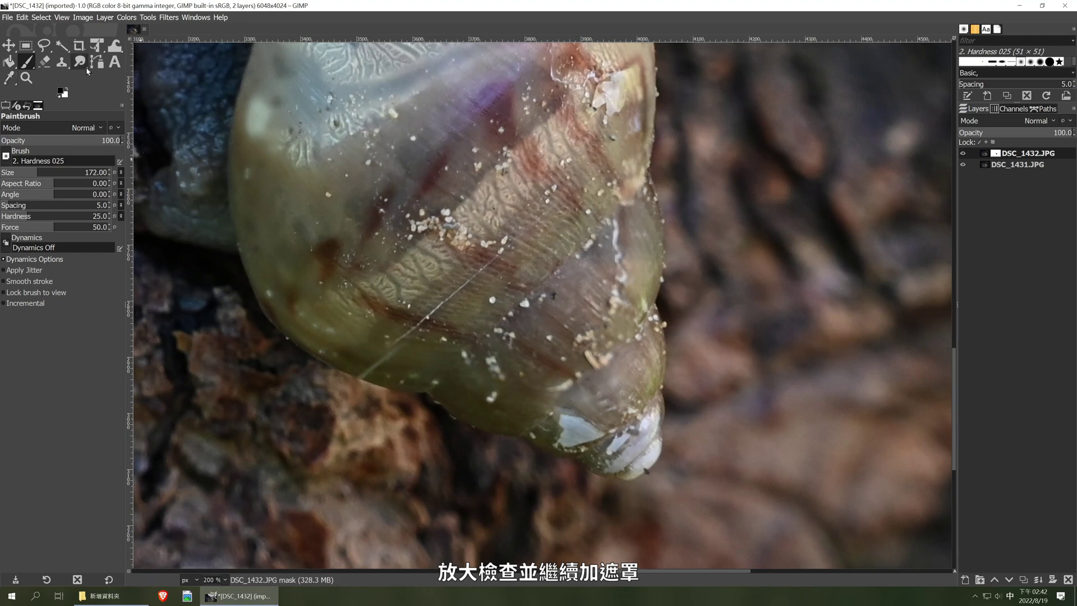
left_click(44, 62)
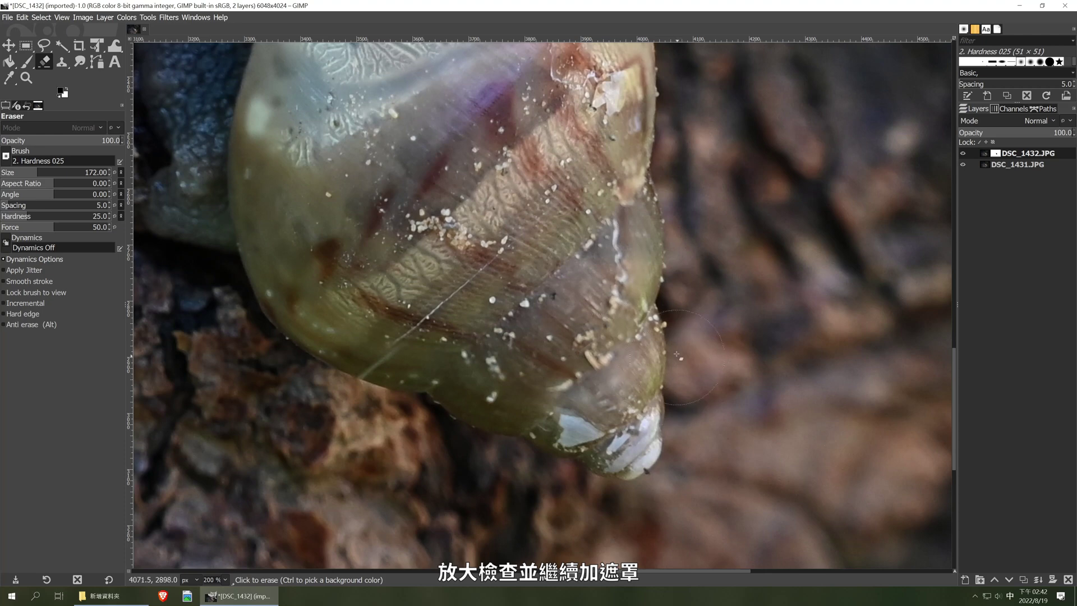
left_click(662, 418)
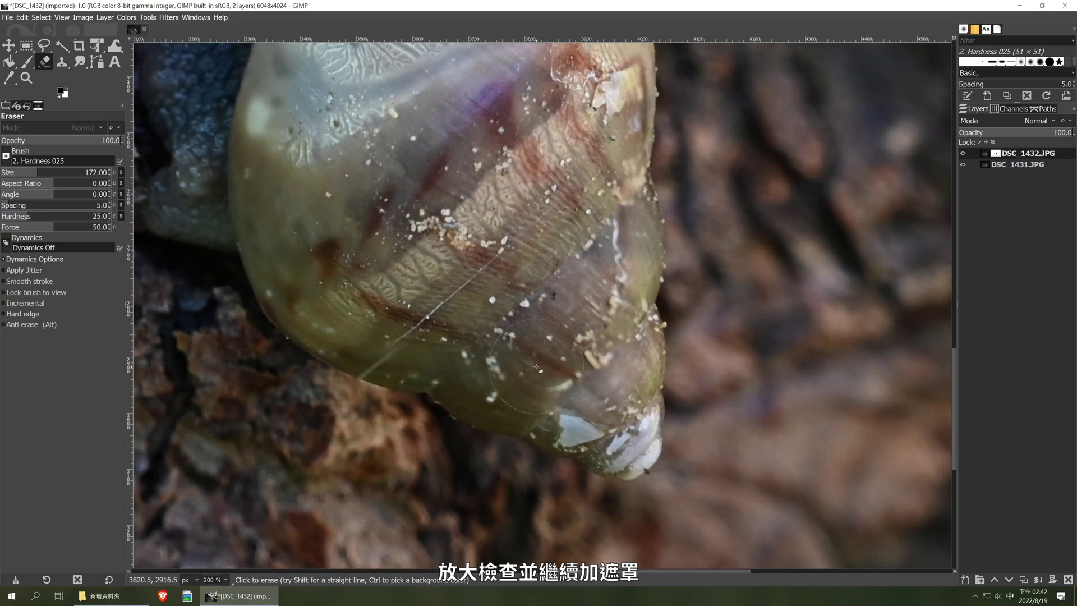
Paint black on the DSC_1432.JPG mask beside the snail's lower tentacle with the Paintbrush, over an area where the two layers are not aligned.
left_click(26, 62)
scroll(392, 209, "up", 12)
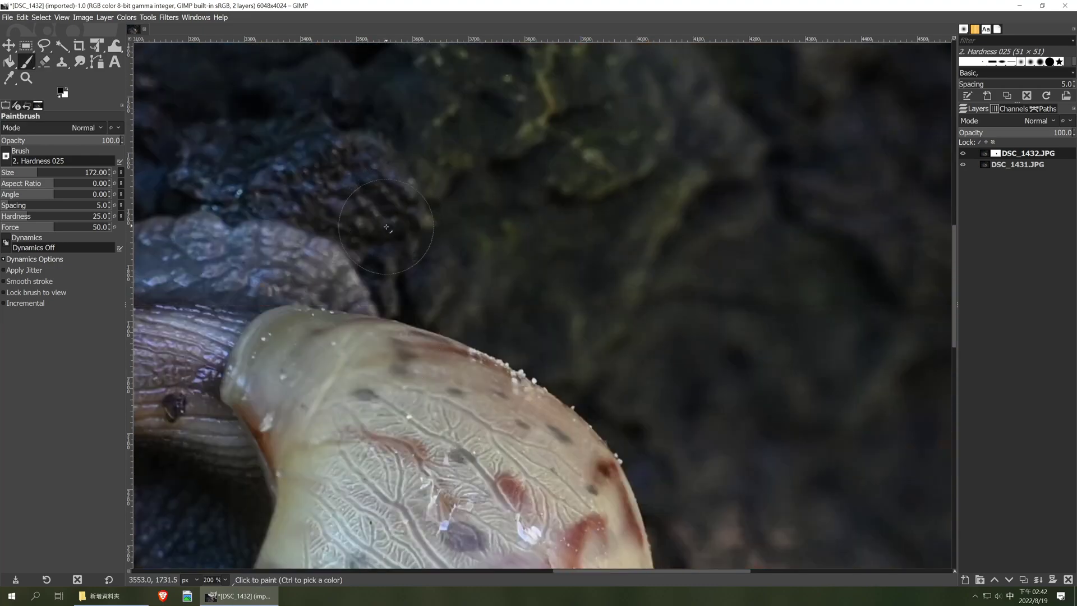
scroll(393, 225, "down", 9)
scroll(381, 239, "up", 9)
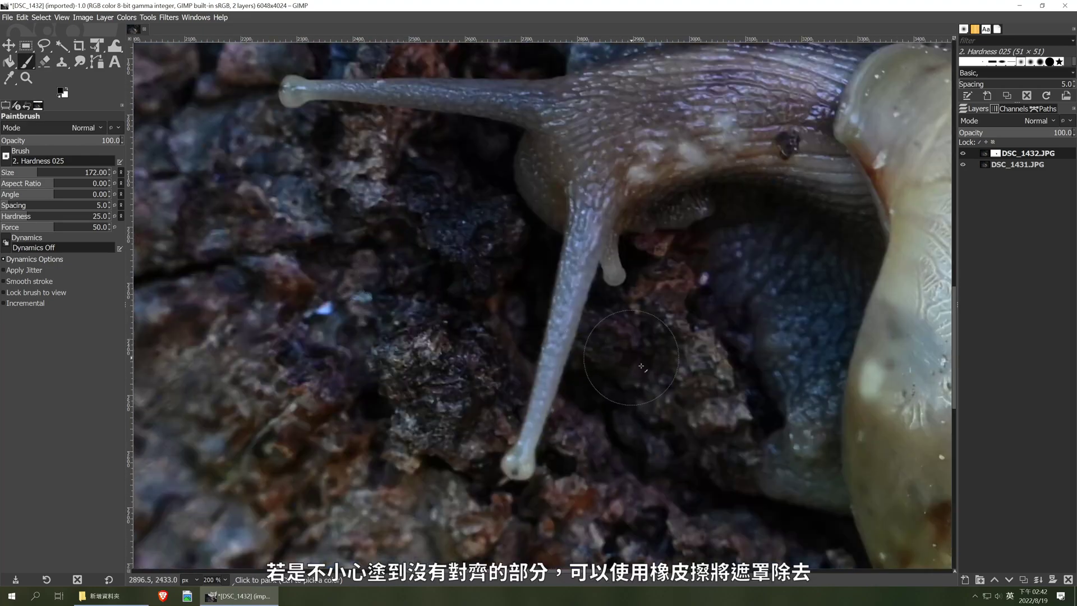
mouse_move(641, 365)
left_mouse_down()
mouse_move(600, 460)
mouse_move(583, 365)
mouse_move(561, 494)
left_mouse_up()
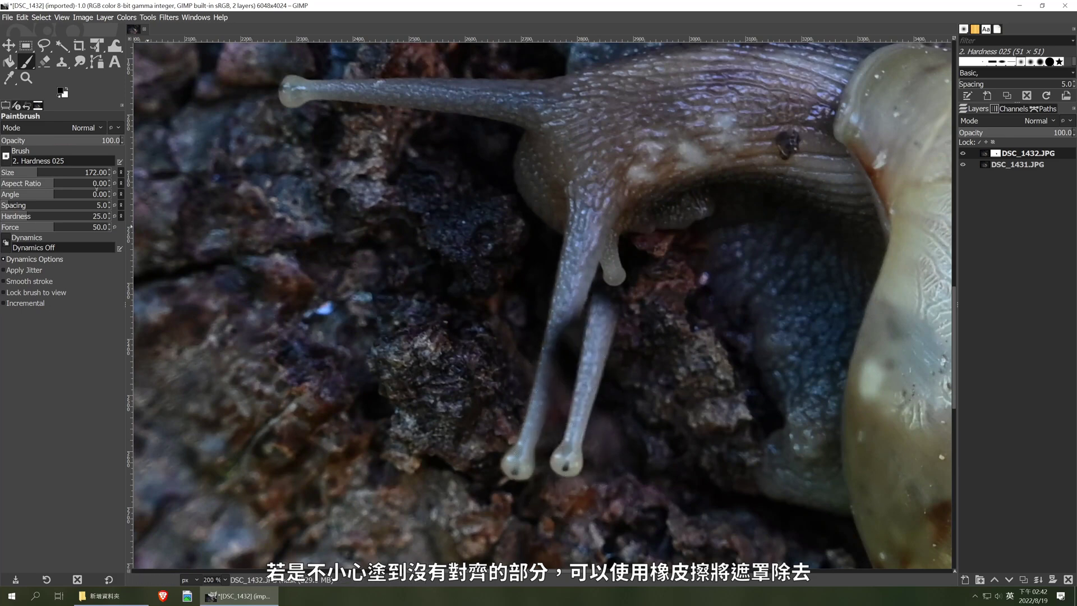
Remove the stray mask paint around the snail's lower tentacle with the Eraser.
left_click(47, 63)
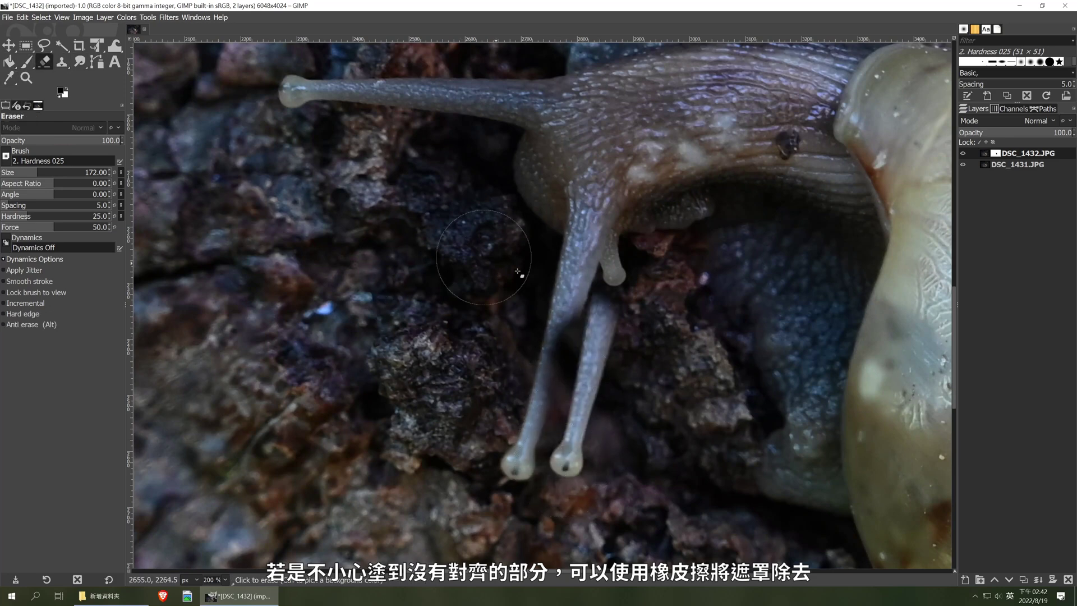
mouse_move(562, 306)
left_mouse_down()
mouse_move(592, 324)
mouse_move(588, 351)
mouse_move(550, 351)
mouse_move(562, 313)
mouse_move(652, 289)
mouse_move(504, 330)
mouse_move(616, 395)
mouse_move(590, 359)
mouse_move(559, 435)
mouse_move(568, 437)
mouse_move(558, 457)
left_mouse_up()
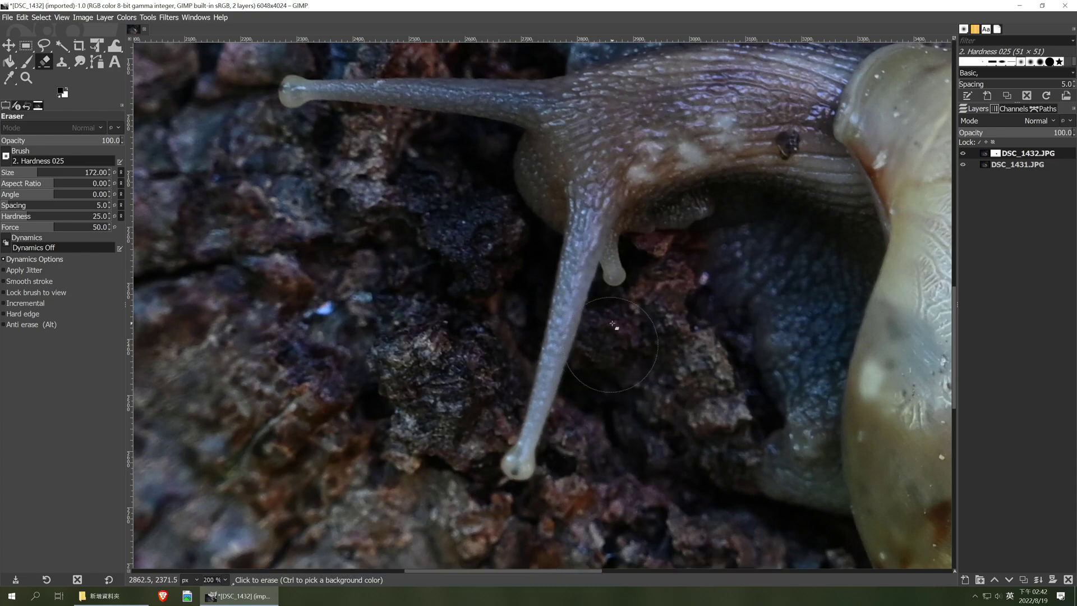
scroll(509, 183, "down", 4)
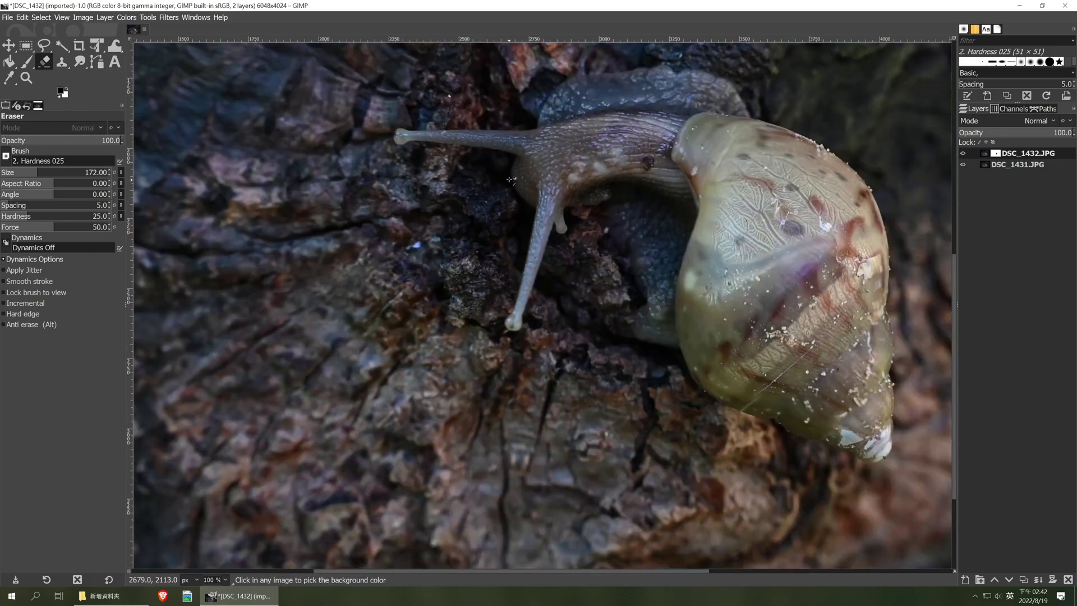
scroll(739, 223, "down", 3)
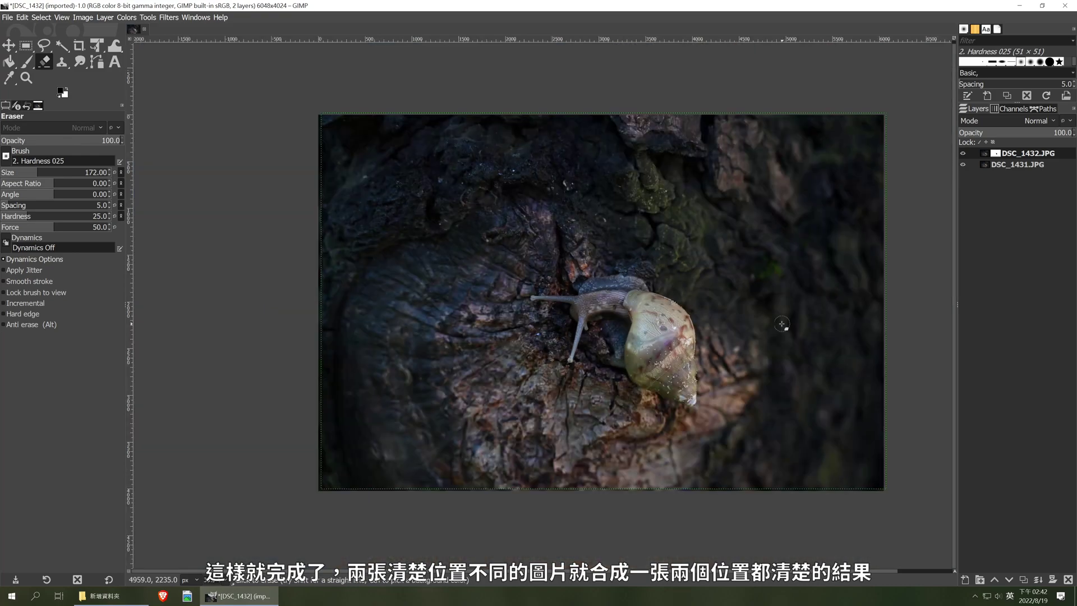
scroll(625, 348, "up", 1)
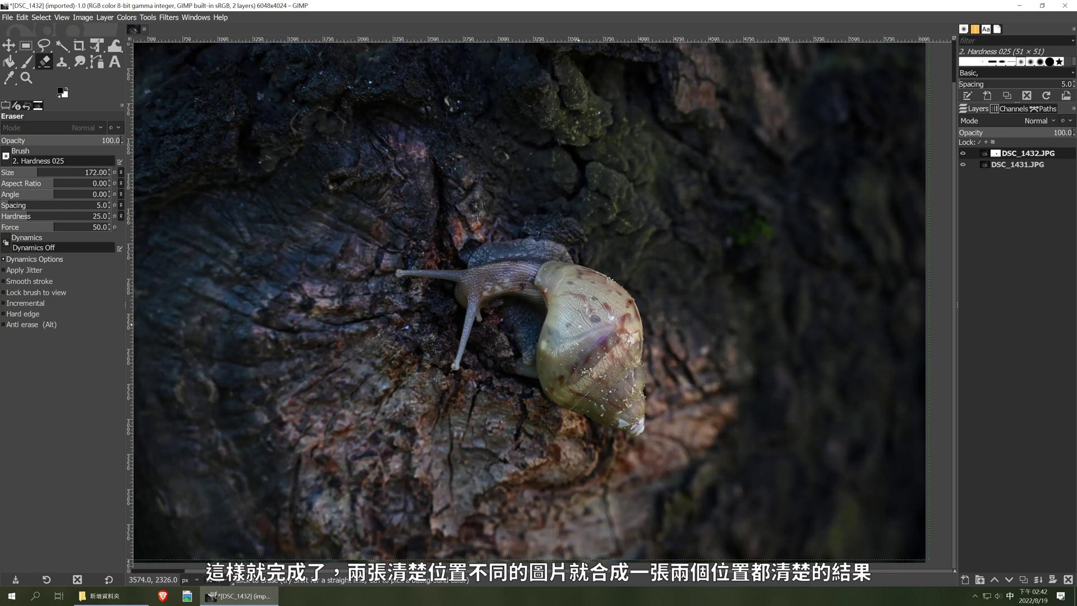
key("minus")
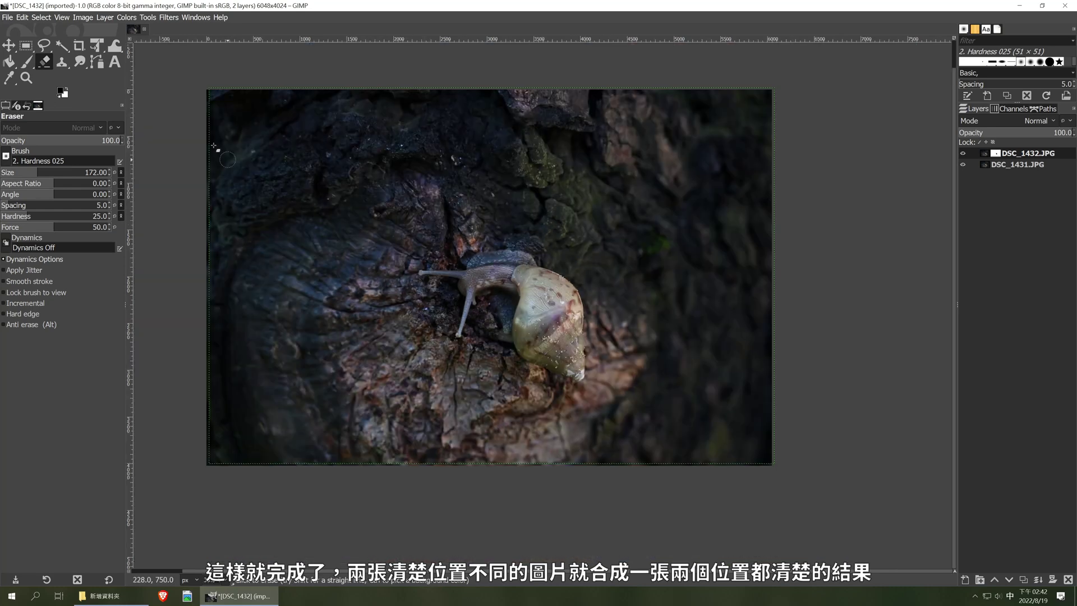
Export the merged image as DSC_1432_and_DSC_1431.JPG in the source photos' folder, with JPEG quality 99.
left_click(8, 19)
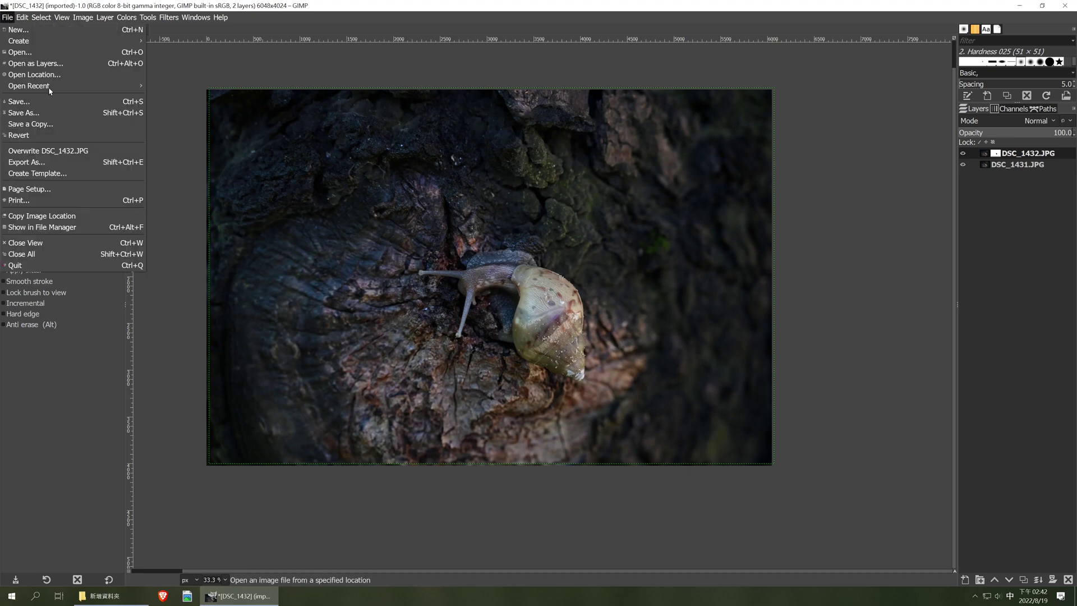
left_click(92, 164)
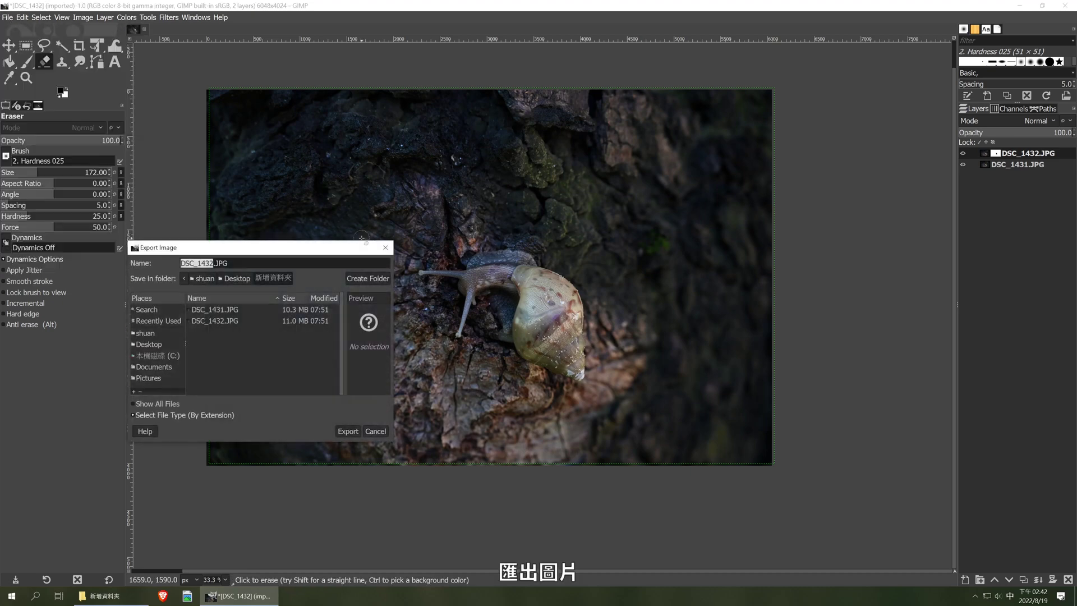
left_click_drag(295, 251, 784, 227)
left_click(702, 236)
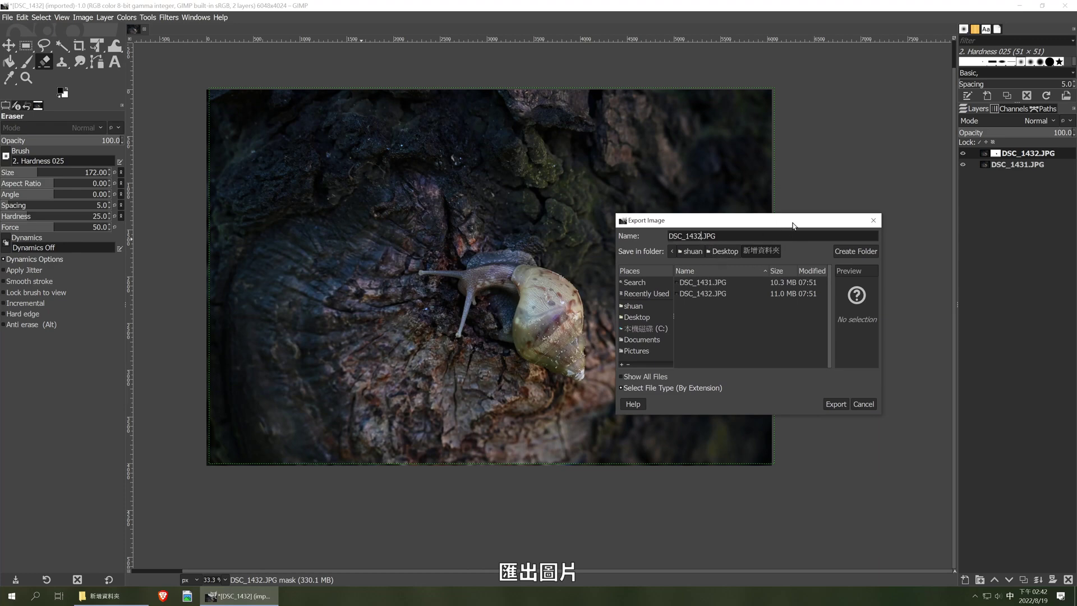
type("_")
type("an")
key("shift")
type("d_DSC_1431")
left_click(836, 404)
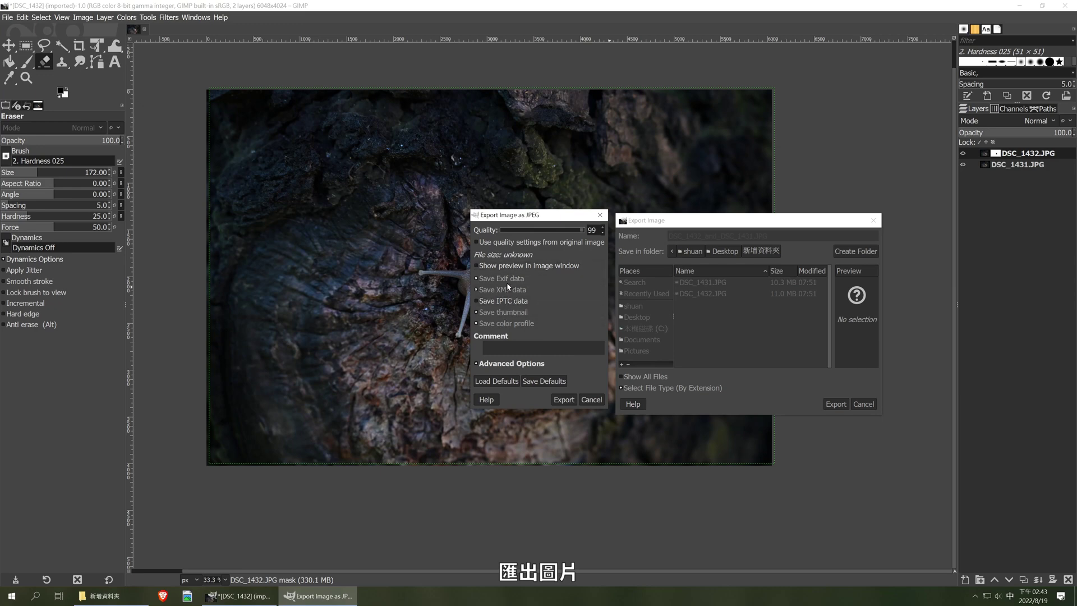
left_click(564, 400)
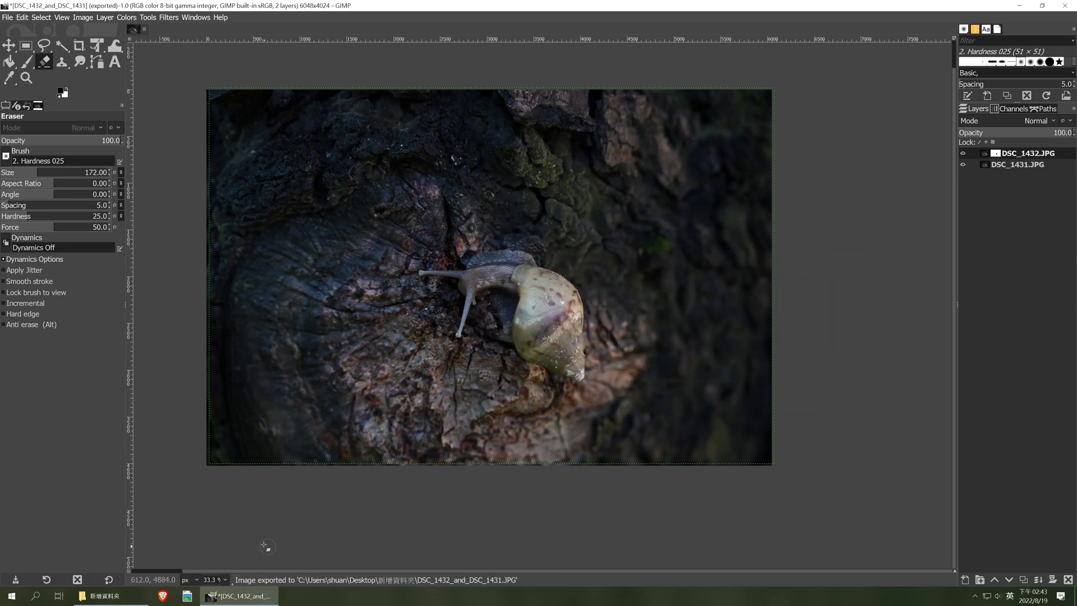
Switch to File Explorer, open DSC_1432_and_DSC_1431.JPG in the photo viewer, compare it with the source photos and examine the snail up close.
left_click(104, 596)
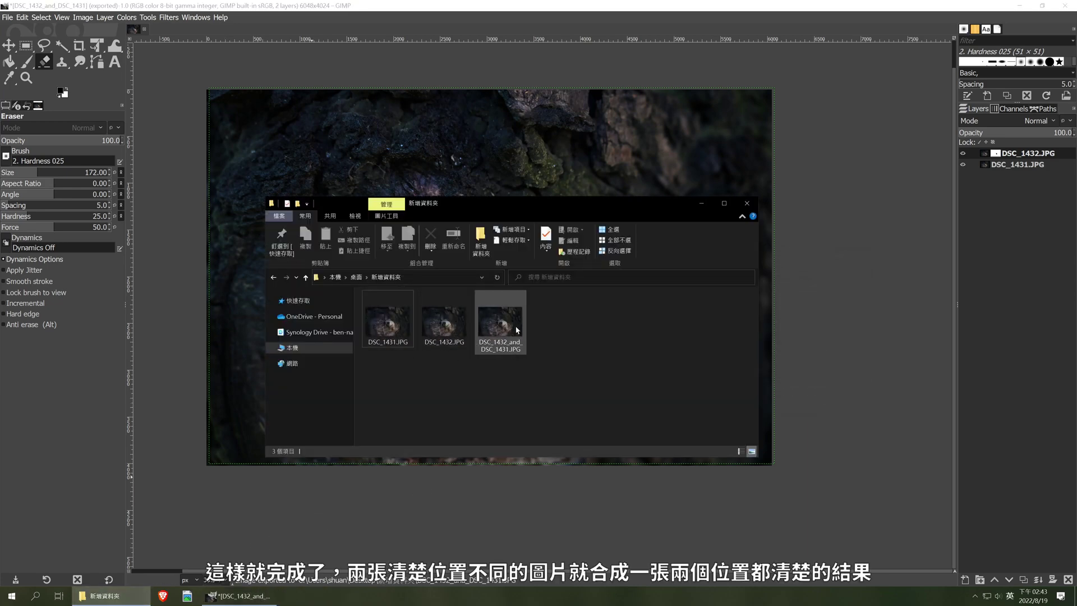
left_click(496, 325)
double_click(496, 325)
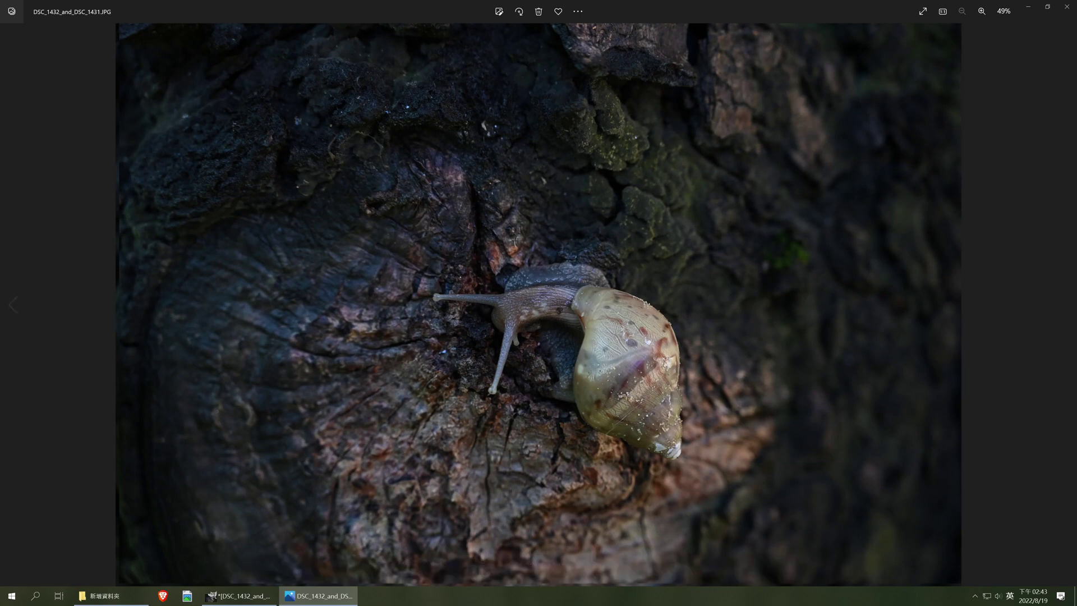
left_click(16, 314)
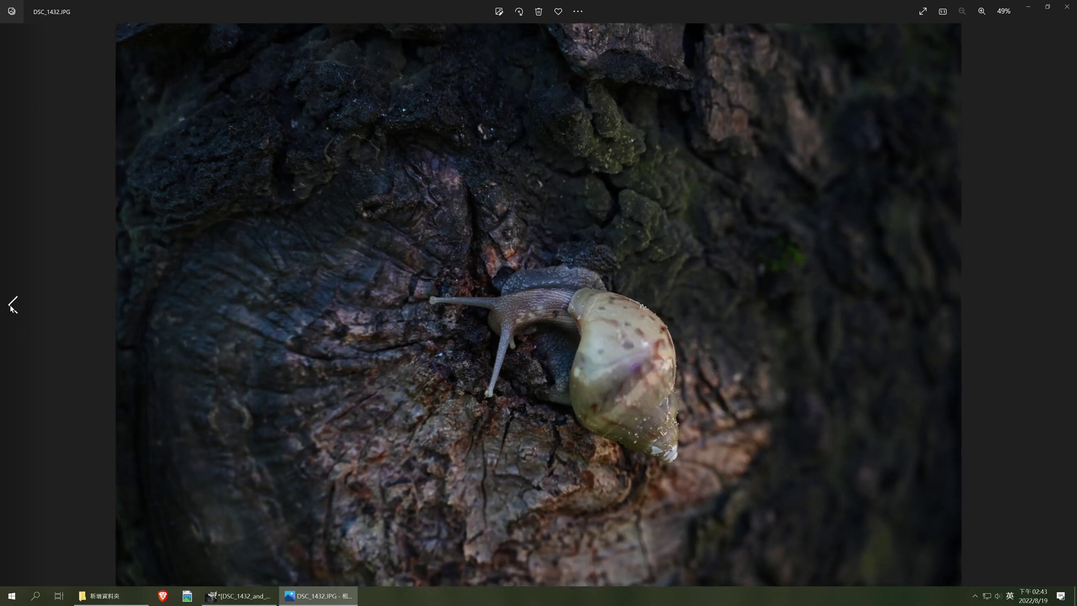
left_click(12, 306)
key("Right")
key("Right")
scroll(616, 335, "up", 5)
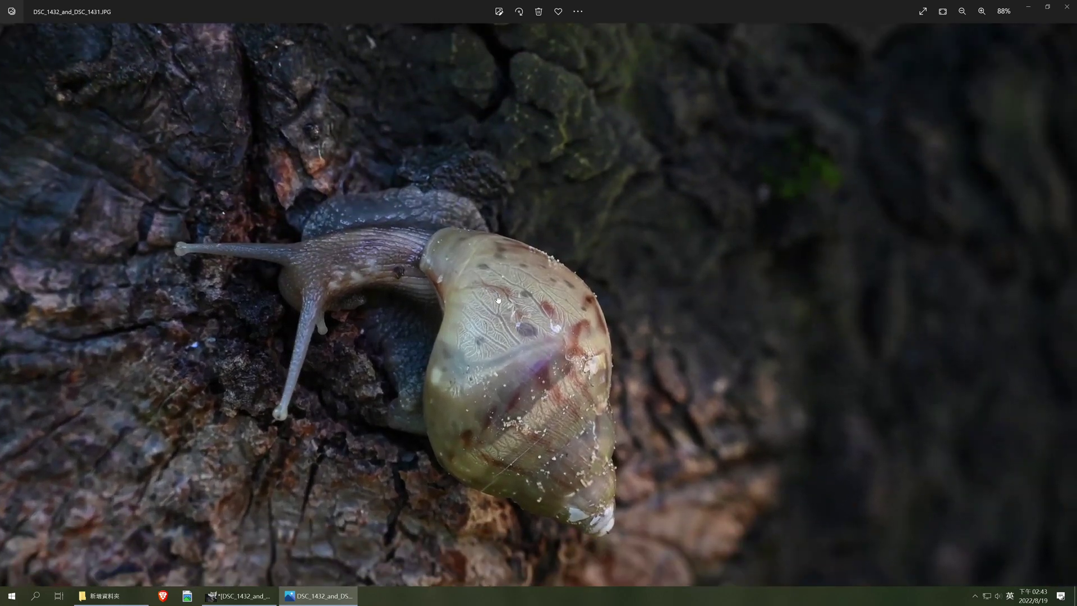
left_click_drag(498, 300, 585, 259)
scroll(531, 273, "down", 5)
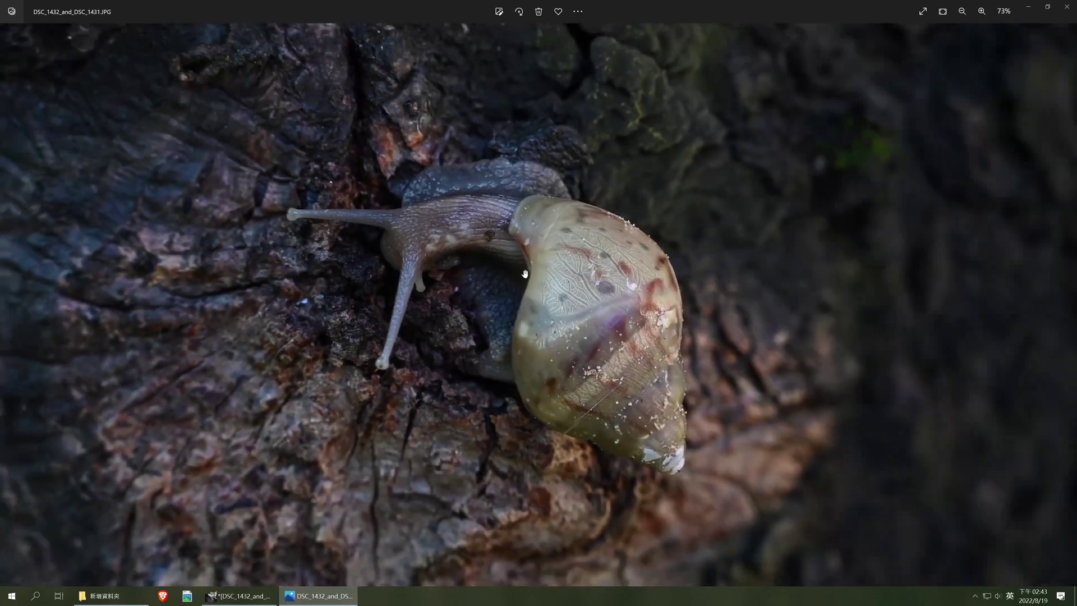